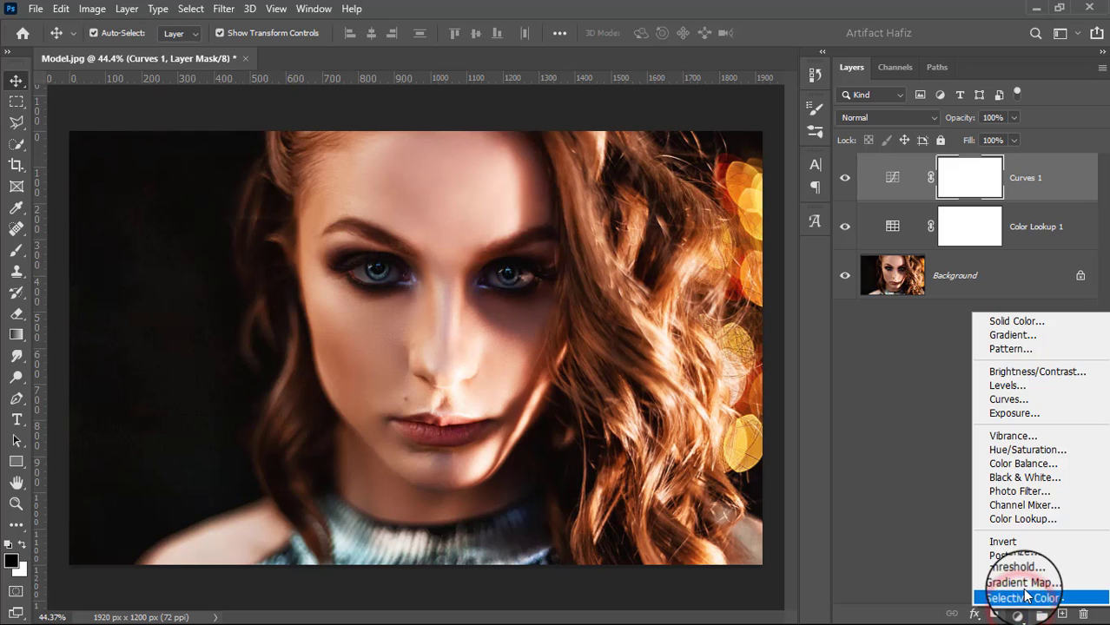
Add a Brightness/Contrast adjustment layer above the Curves layer with Brightness set to -27
click(1034, 374)
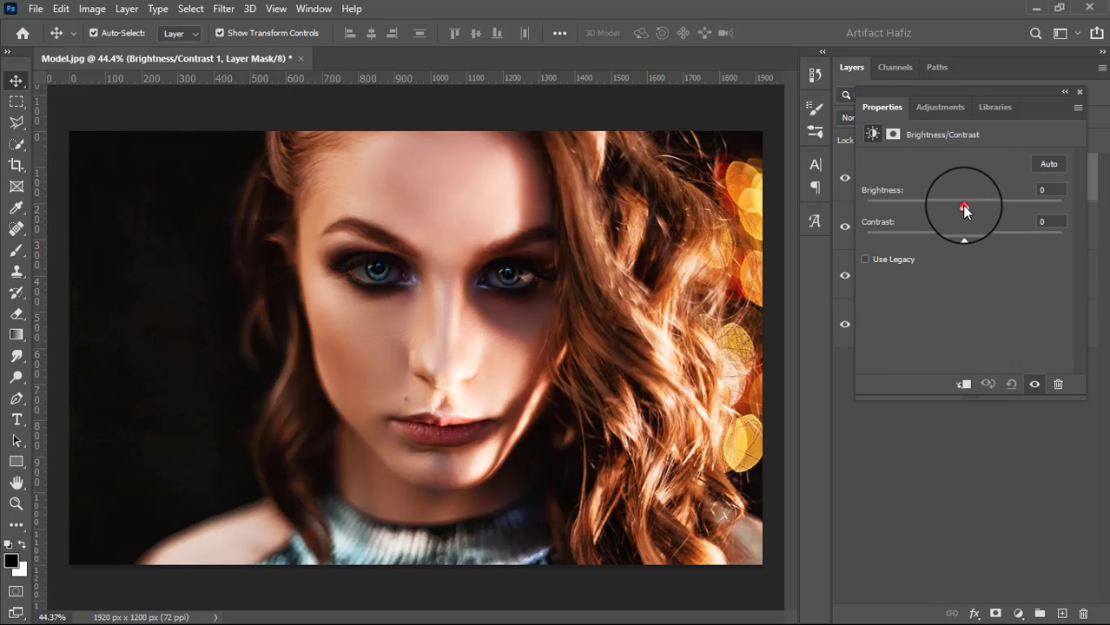
mouse_move(964, 209)
mouse_down()
mouse_move(935, 205)
mouse_move(947, 205)
mouse_up()
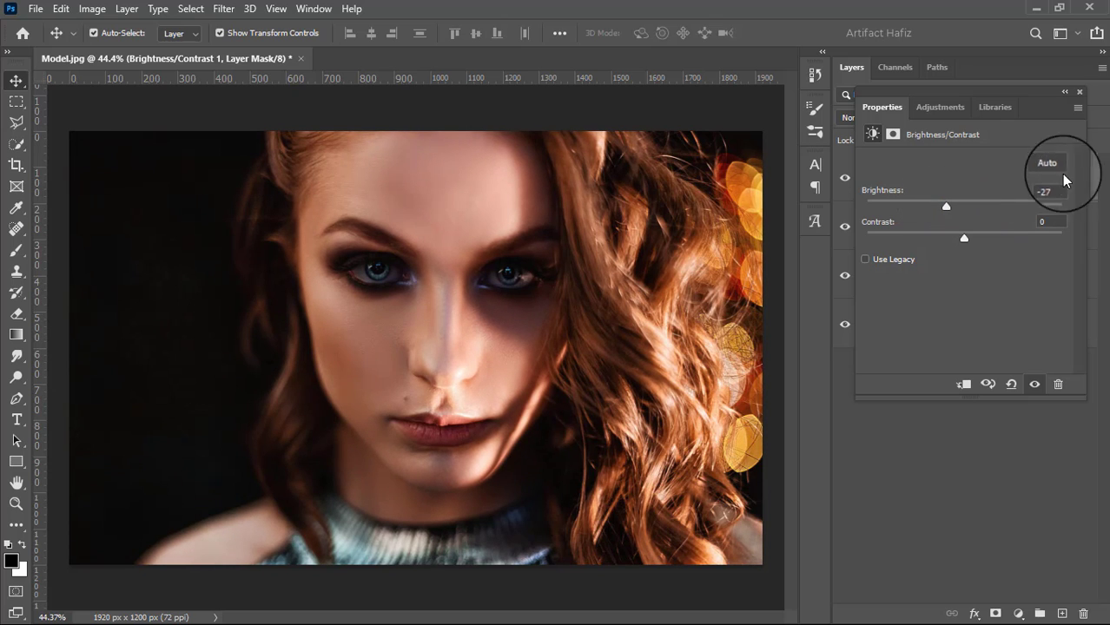
click(1078, 92)
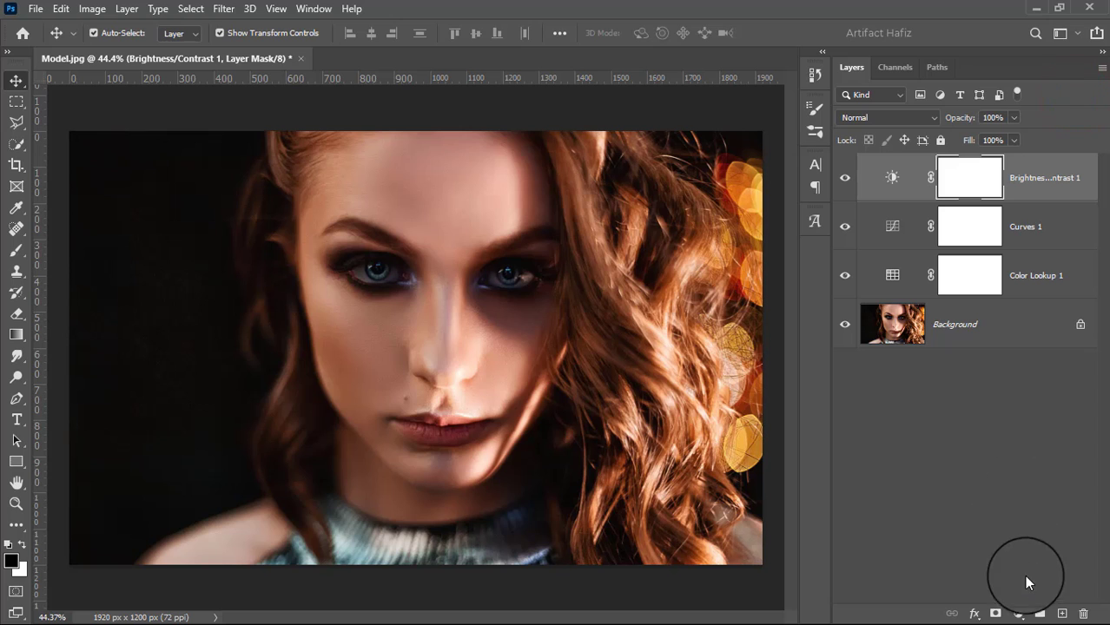
Add a Levels adjustment layer with the RGB midtone value set to 1.04
click(1019, 615)
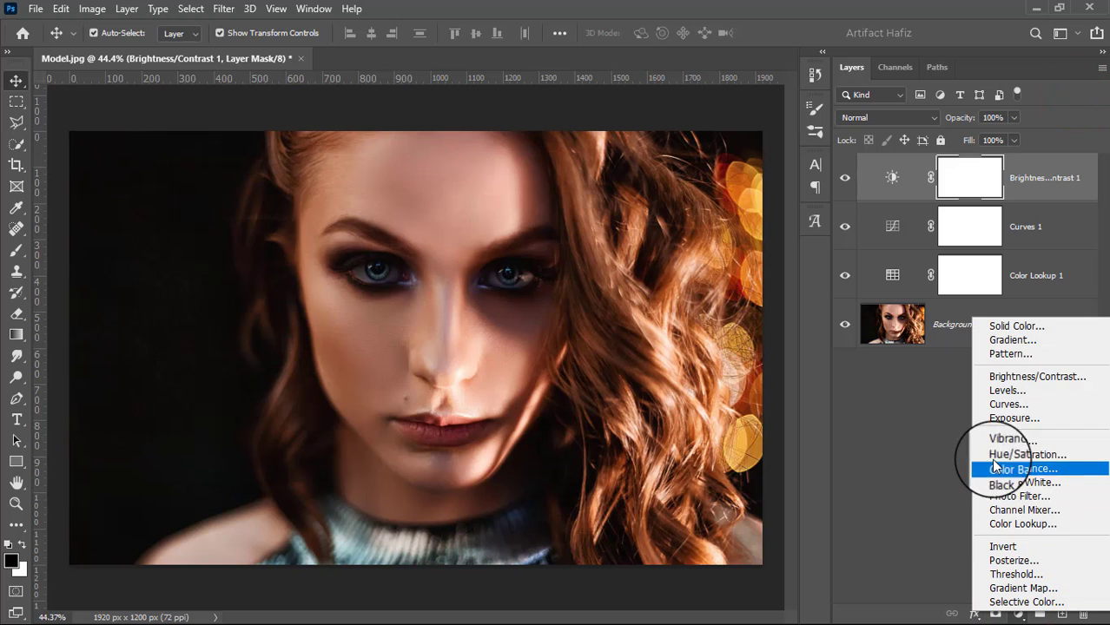
click(994, 392)
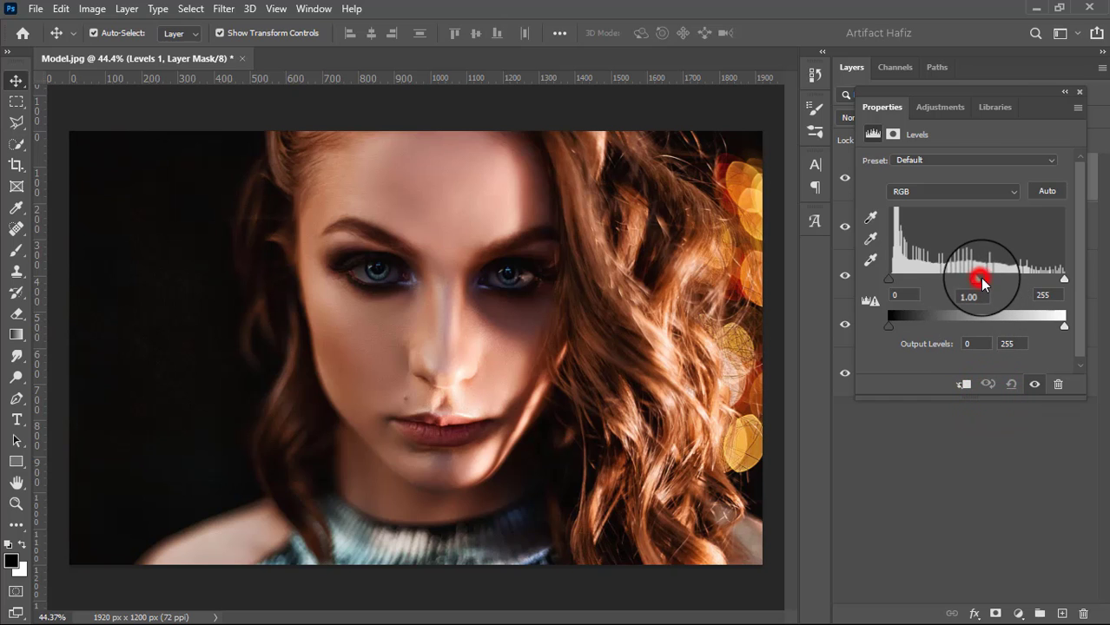
drag(982, 280, 977, 282)
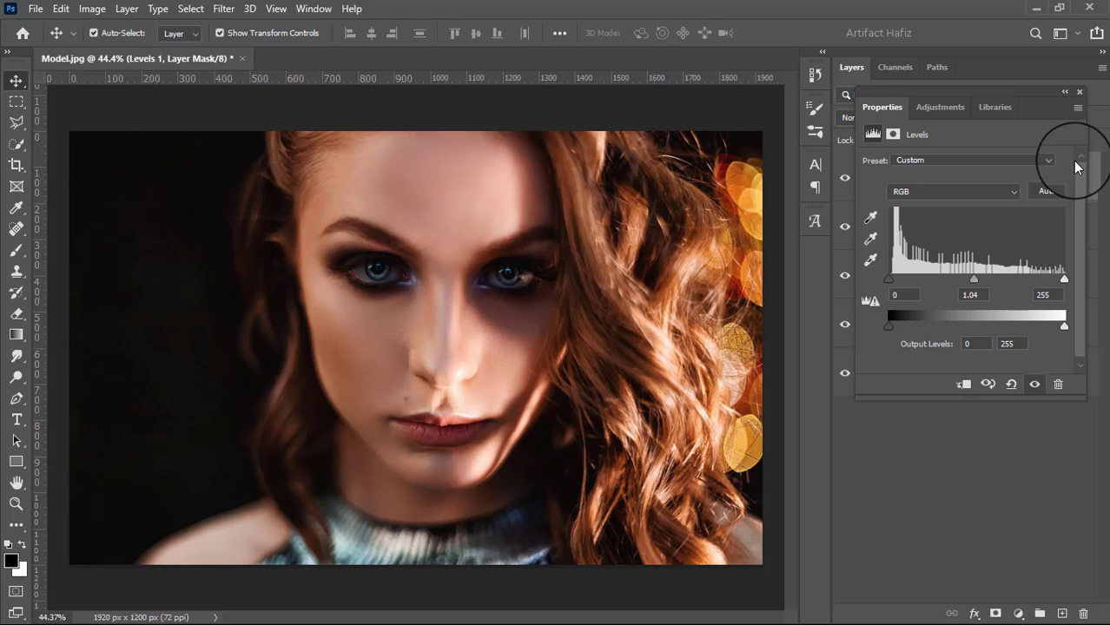
click(1082, 94)
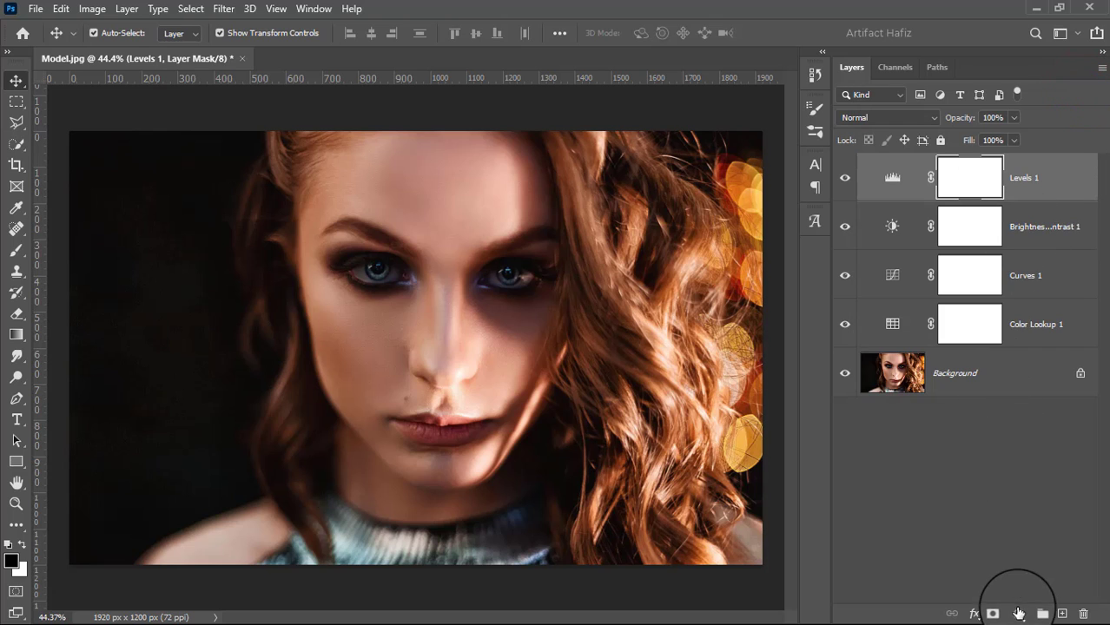
Add a Photo Filter adjustment layer above the Levels layer using the Orange filter
click(1019, 614)
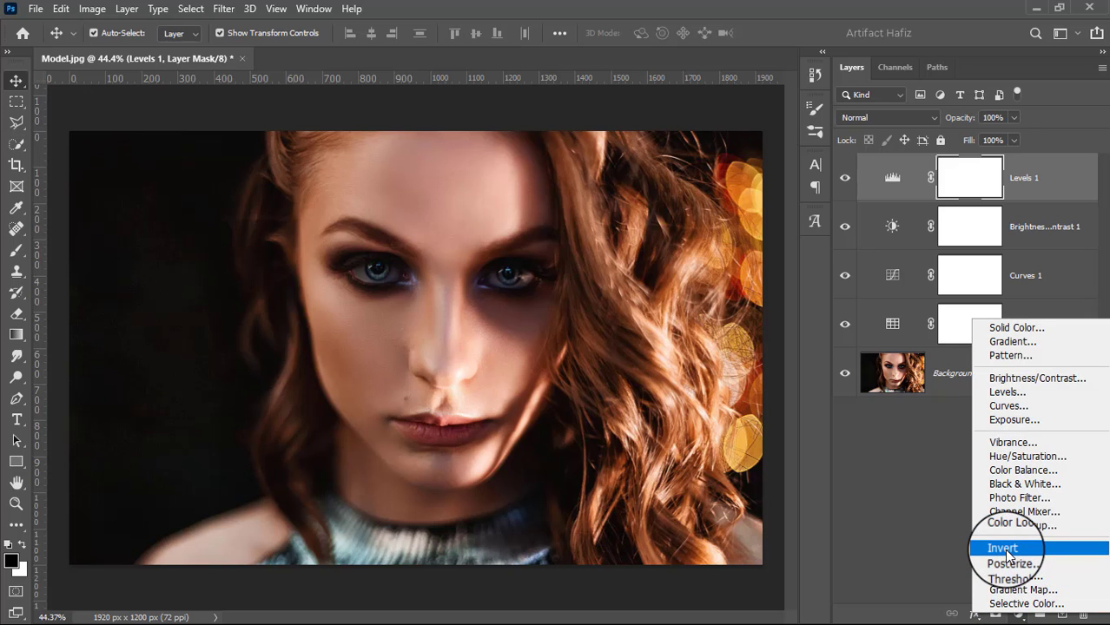
click(1012, 497)
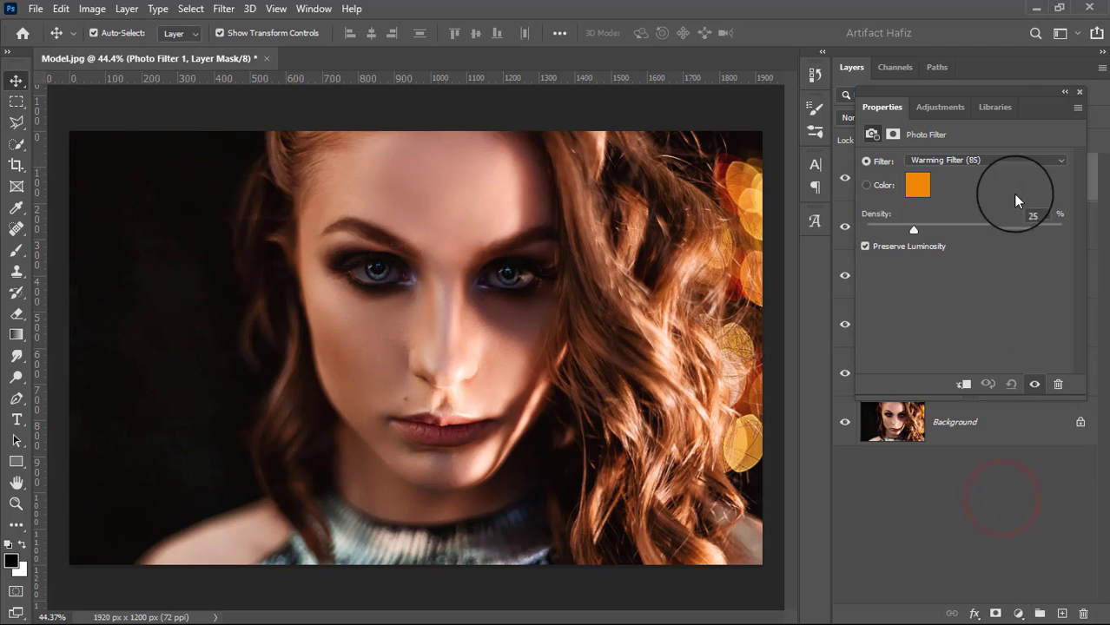
click(982, 160)
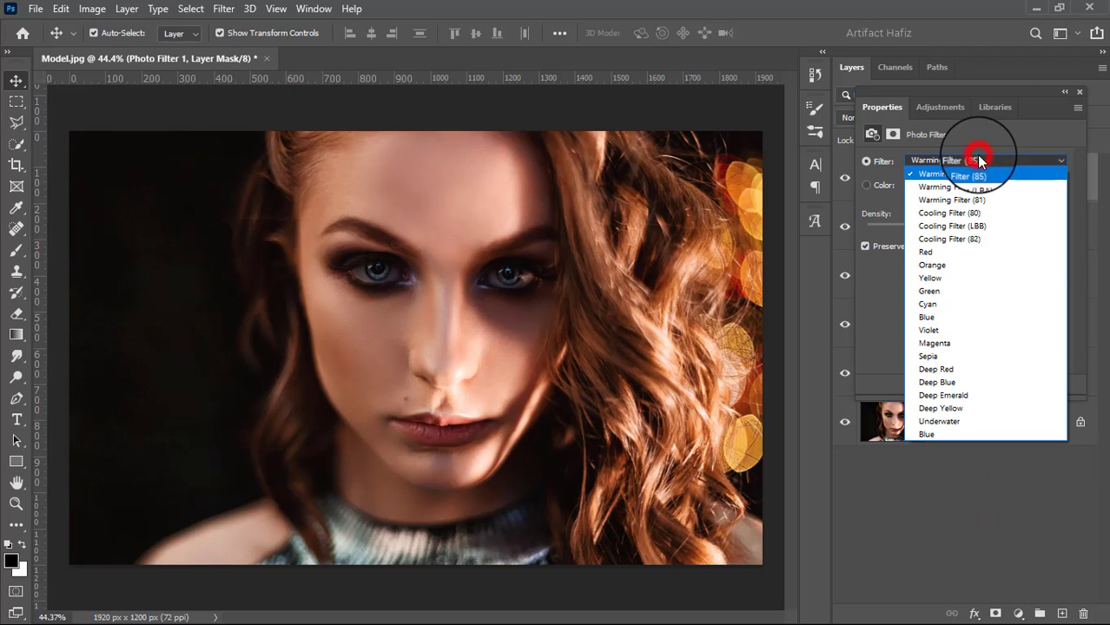
click(952, 265)
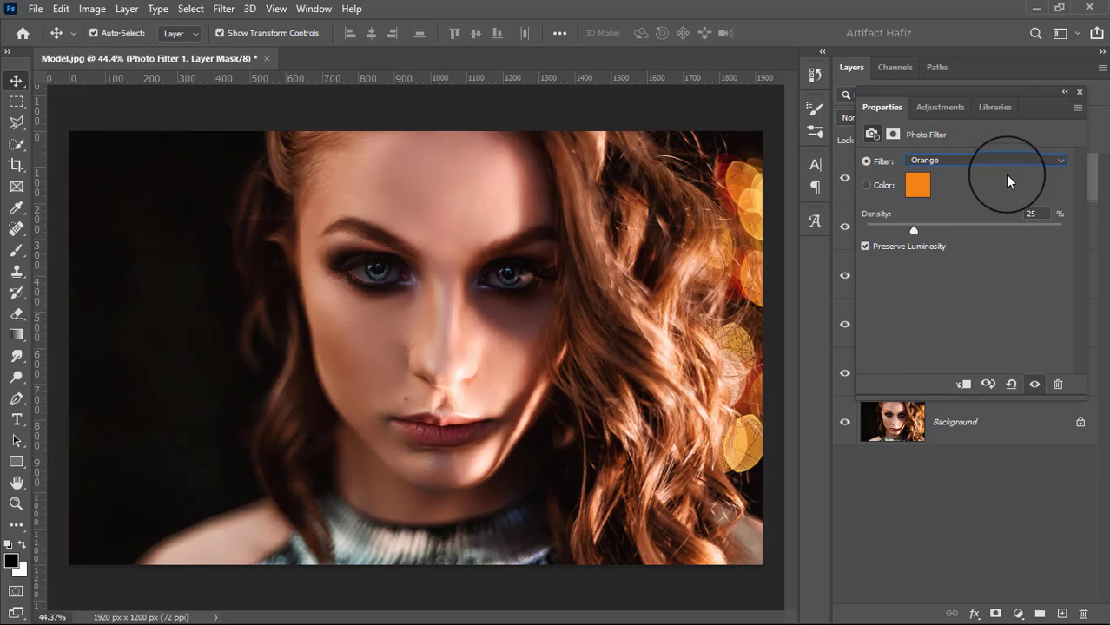
click(1080, 93)
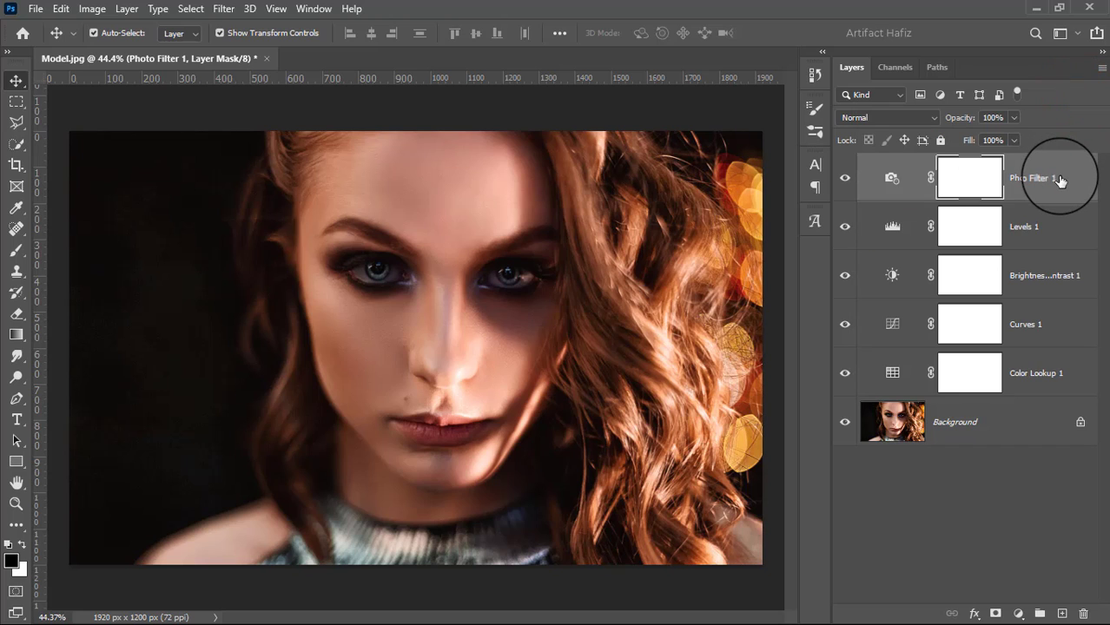
Stamp all visible layers into a new top layer and convert it for smart filters
key(ctrl+alt+shift+e)
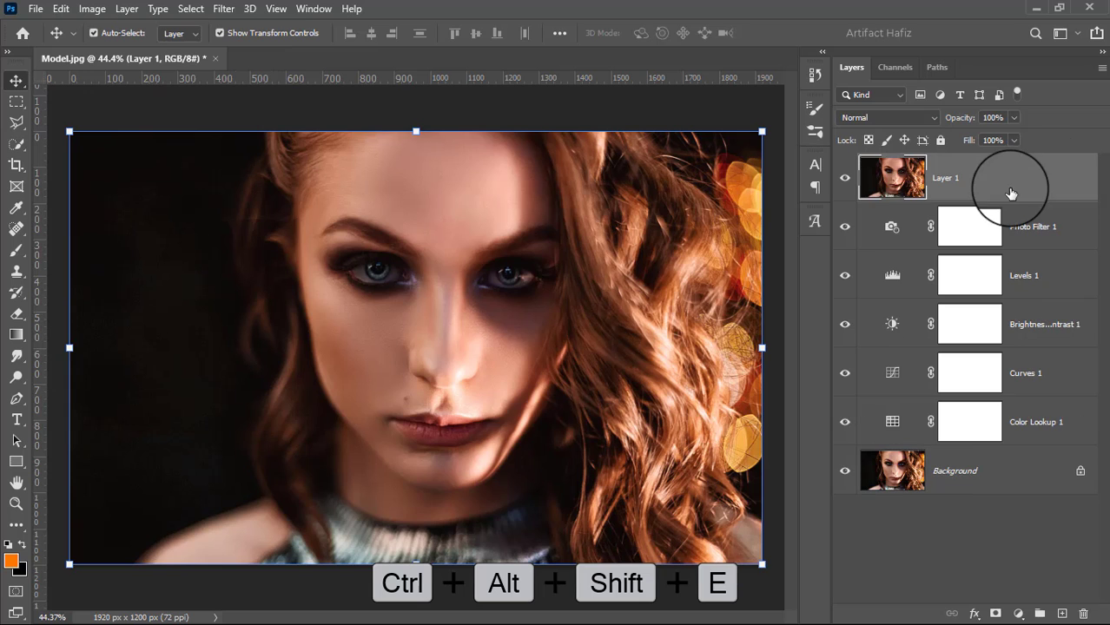
click(223, 8)
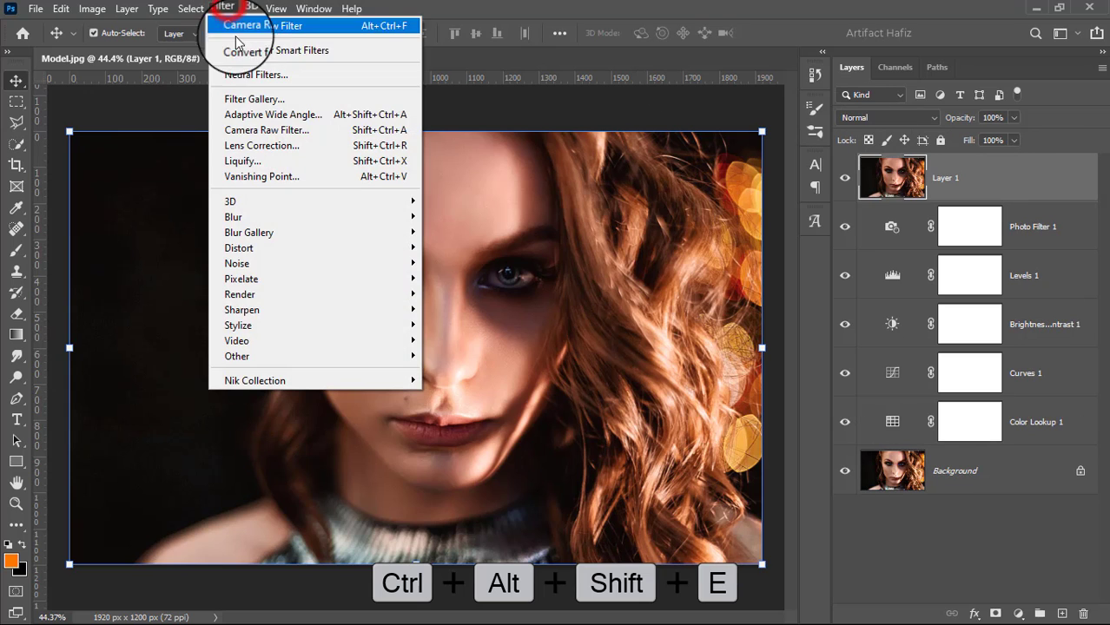
click(241, 50)
Apply the Camera Raw filter with Exposure -0.30, Contrast +2, Highlights -21, Shadows +11, Whites +26 and Blacks +33
click(224, 9)
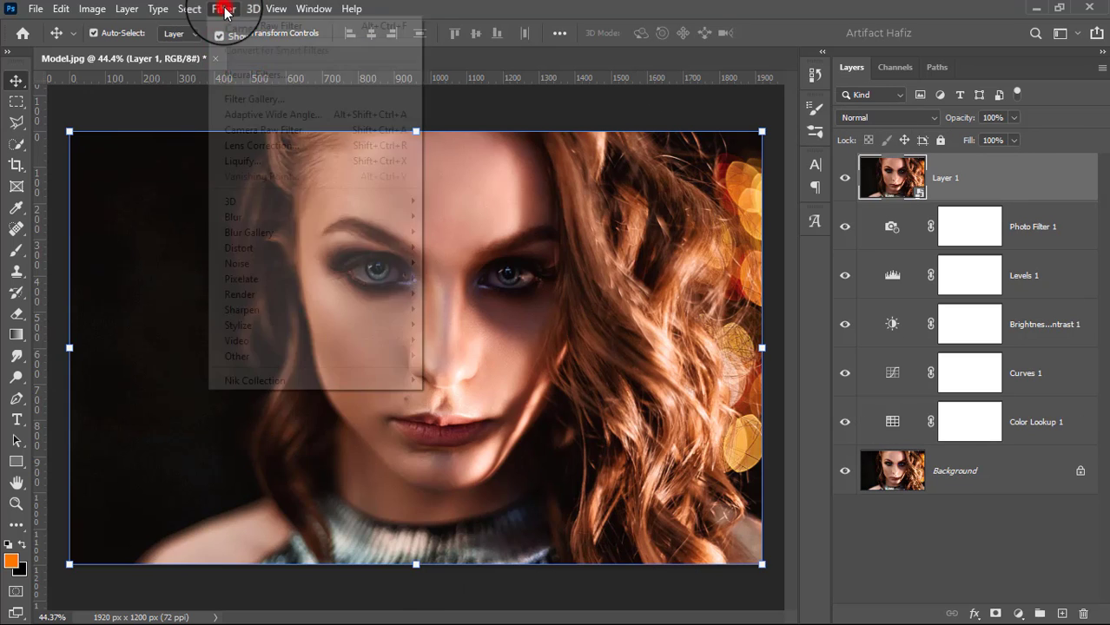
click(259, 126)
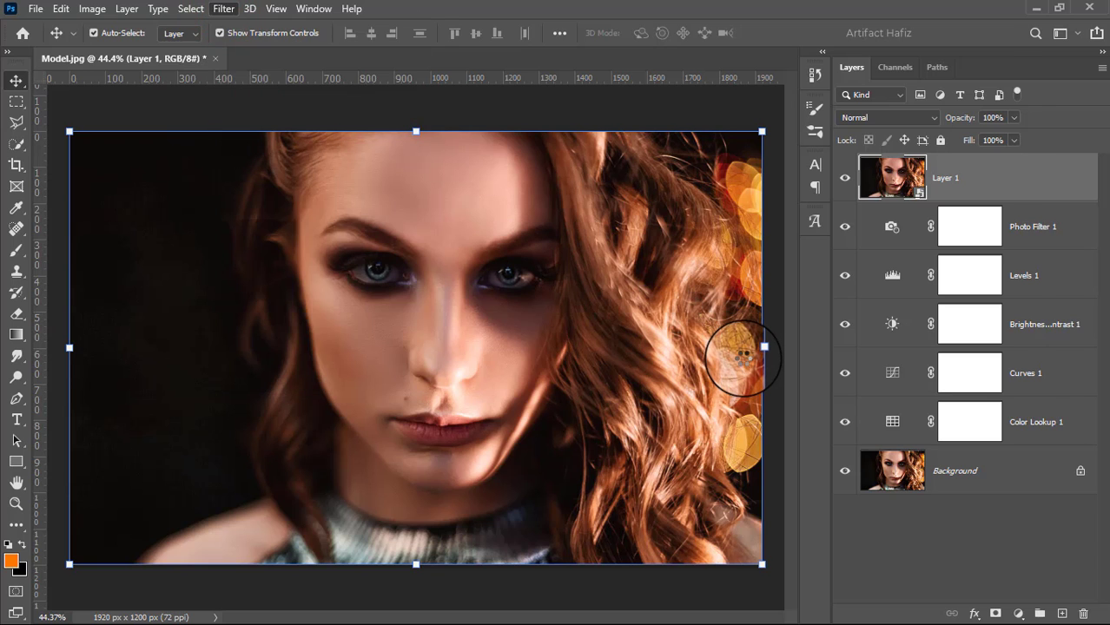
click(800, 252)
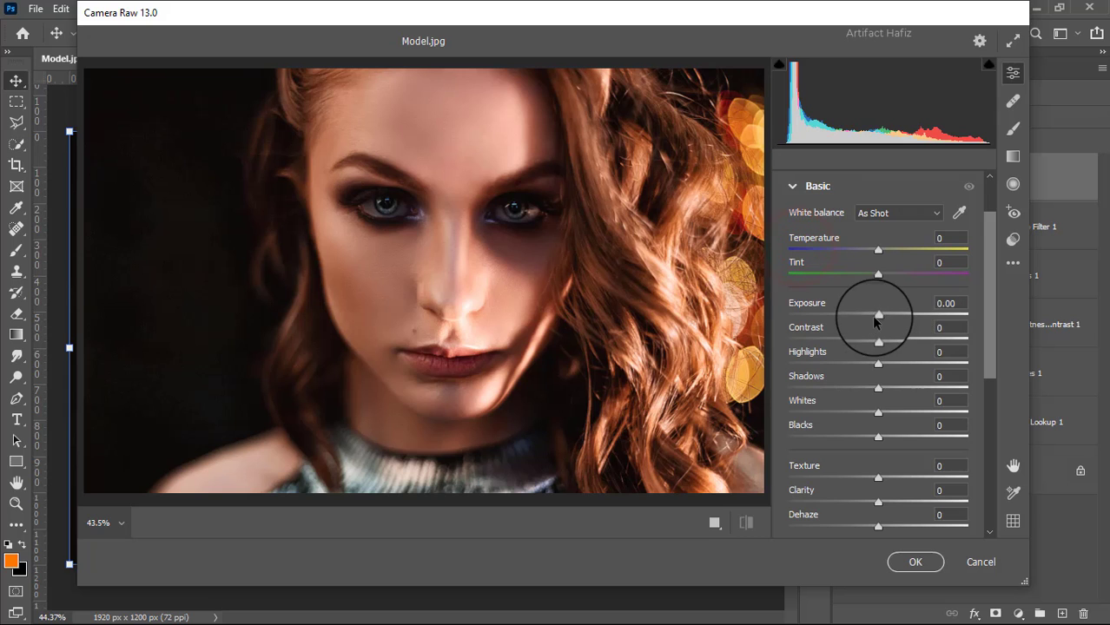
drag(874, 318, 894, 442)
scroll(886, 434, down, 1)
drag(895, 374, 901, 371)
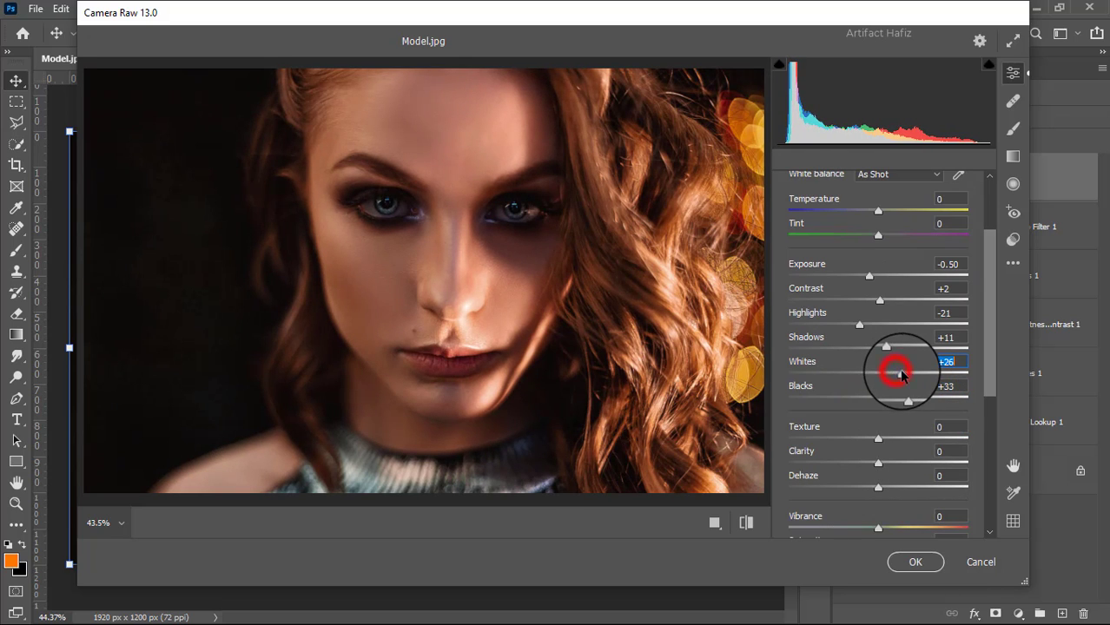
drag(870, 275, 878, 277)
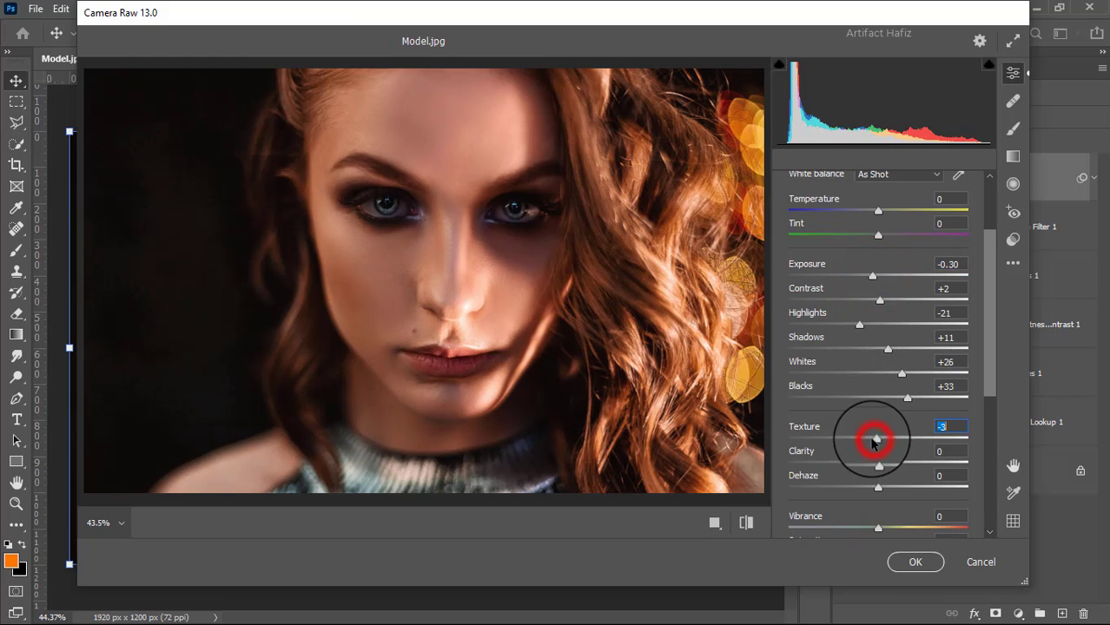
Set Texture to -4, Clarity to +7, Dehaze to +5 and Vibrance to -6 in the Basic adjustments
drag(875, 441, 889, 469)
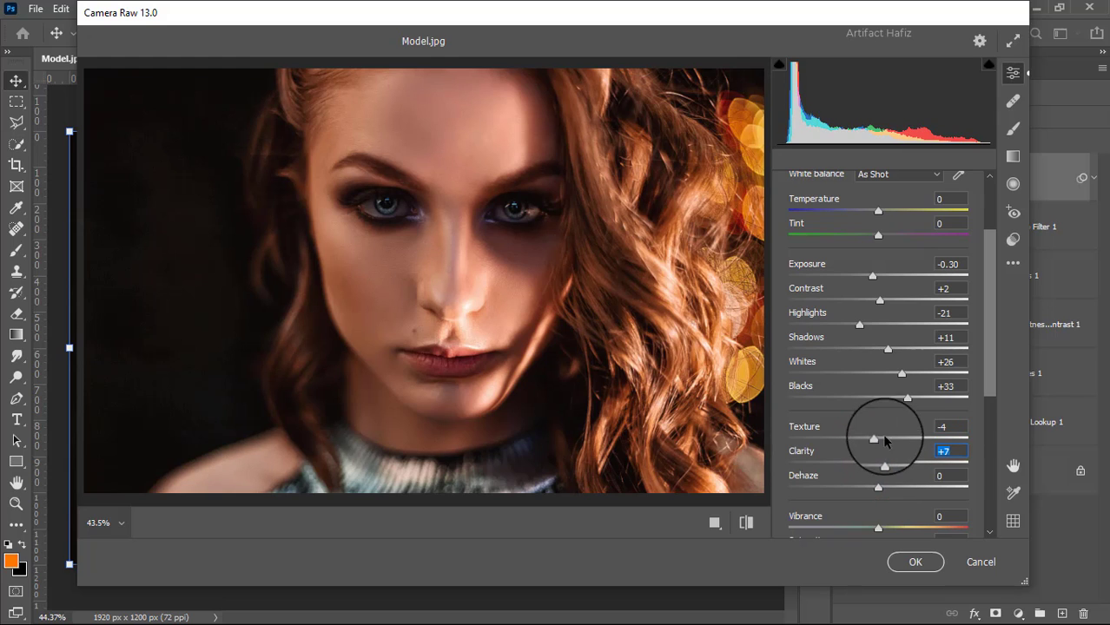
scroll(886, 417, down, 3)
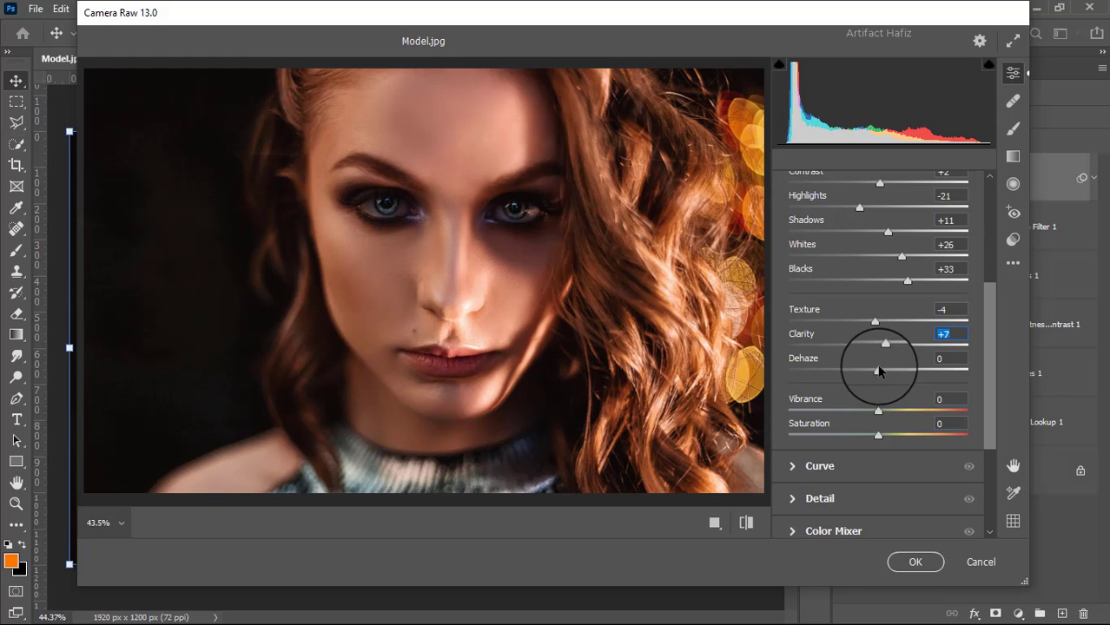
scroll(884, 367, down, 2)
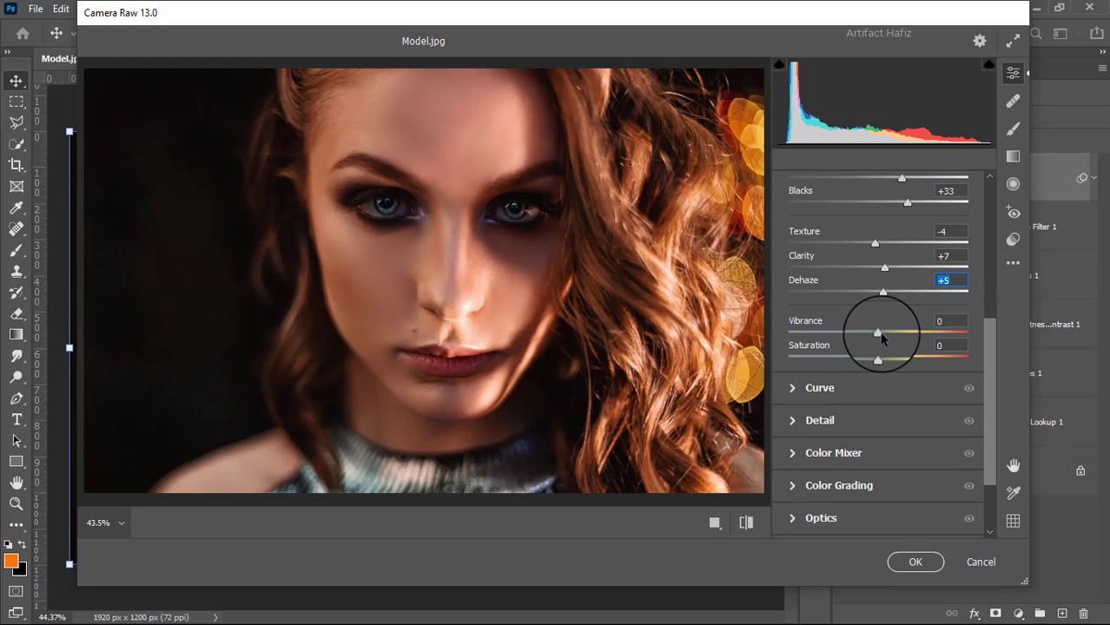
mouse_move(882, 337)
mouse_down()
mouse_move(861, 334)
mouse_move(878, 353)
mouse_up()
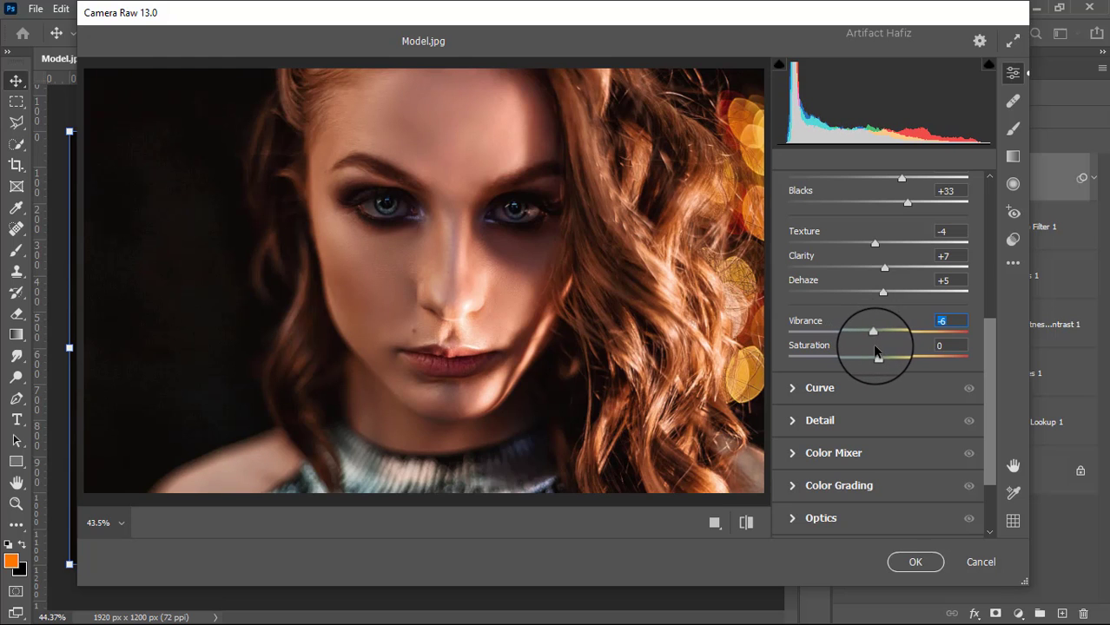
Raise the black point of the blue channel point curve to an output of 6
click(789, 390)
click(906, 238)
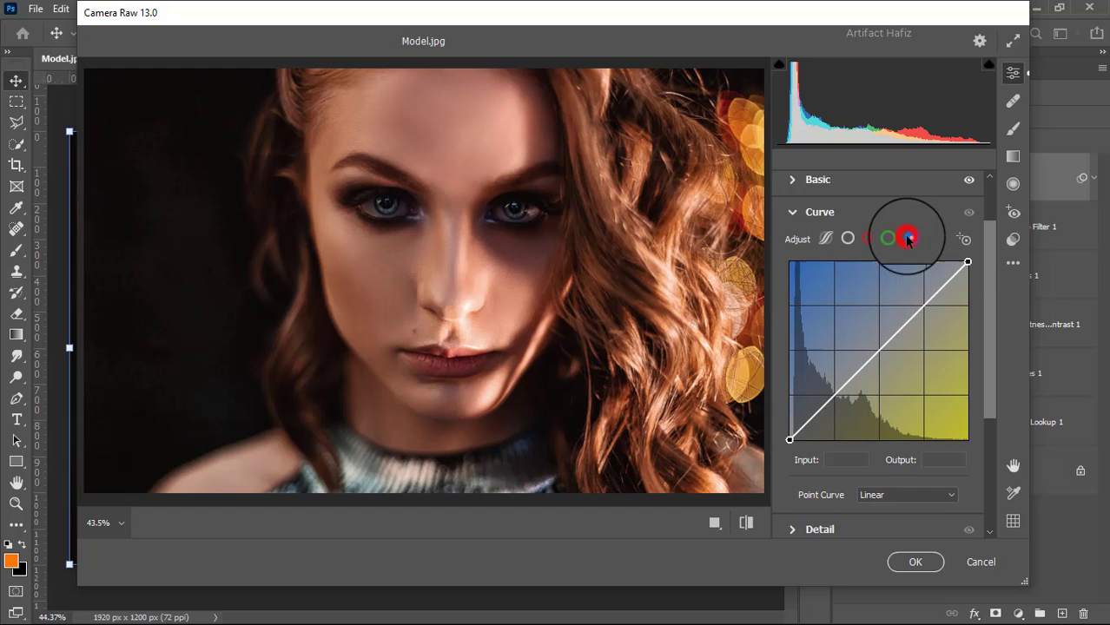
drag(790, 439, 790, 436)
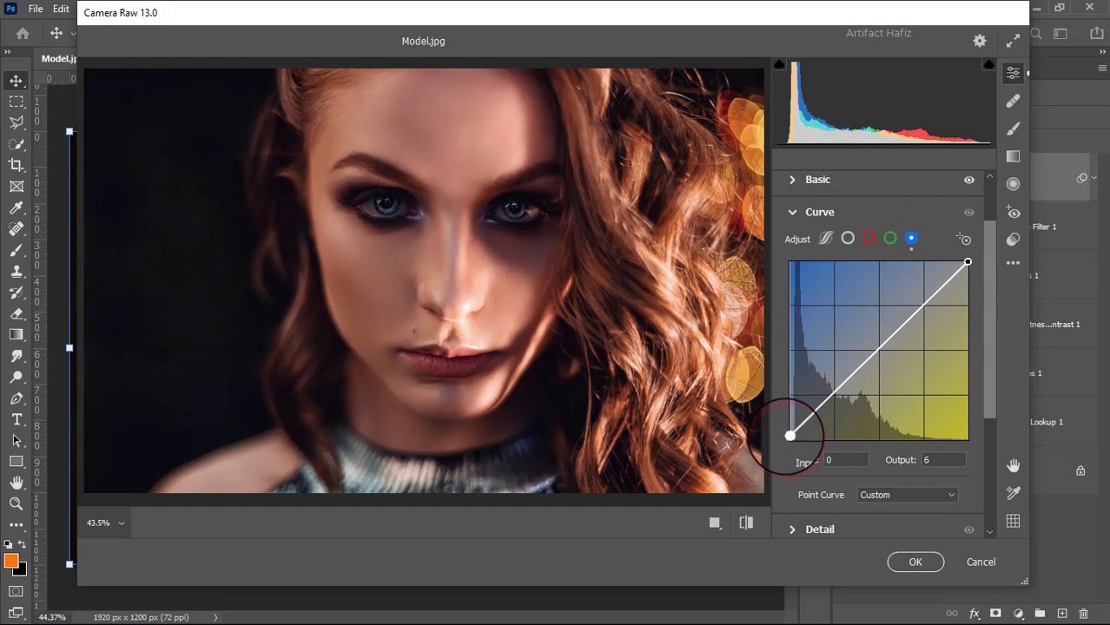
Set Sharpening to 20 and Noise Reduction to 10 in the Detail adjustments
scroll(838, 399, down, 2)
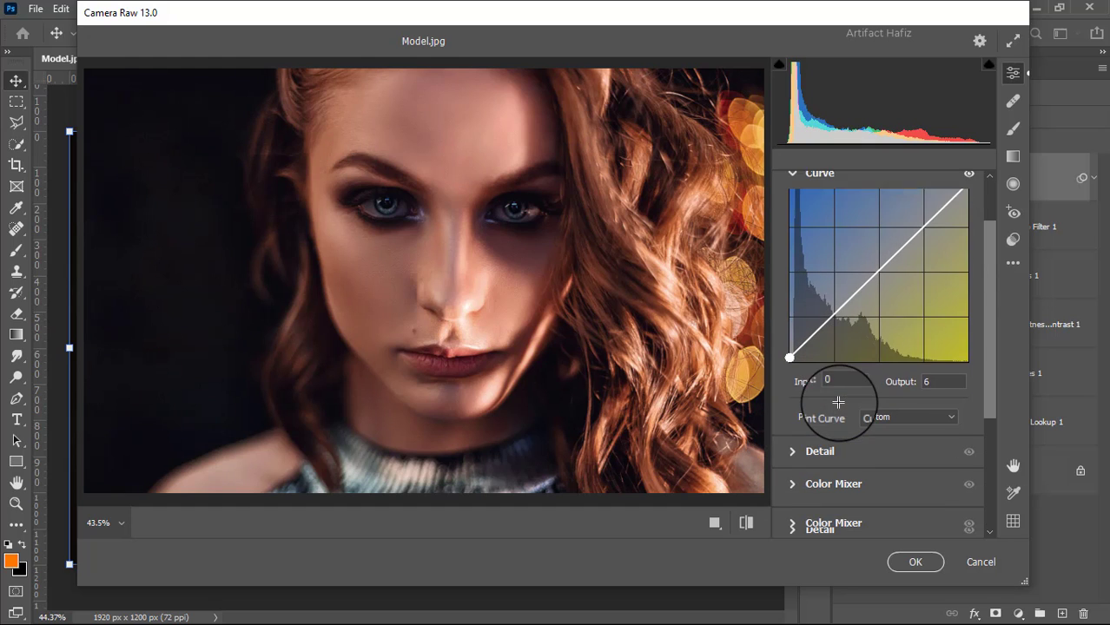
click(793, 453)
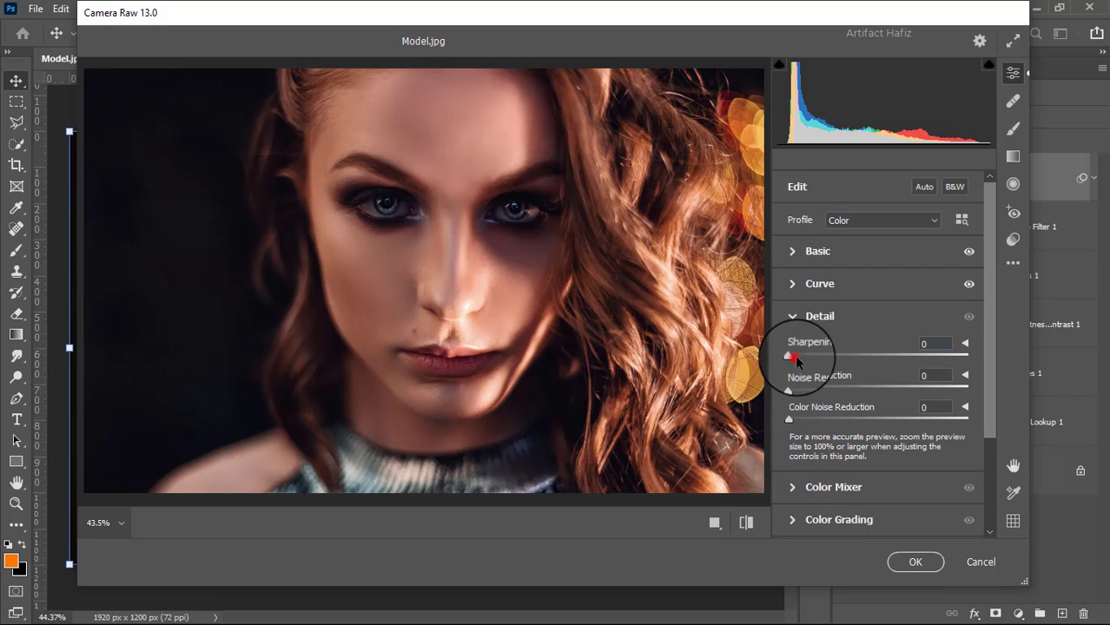
drag(794, 357, 804, 388)
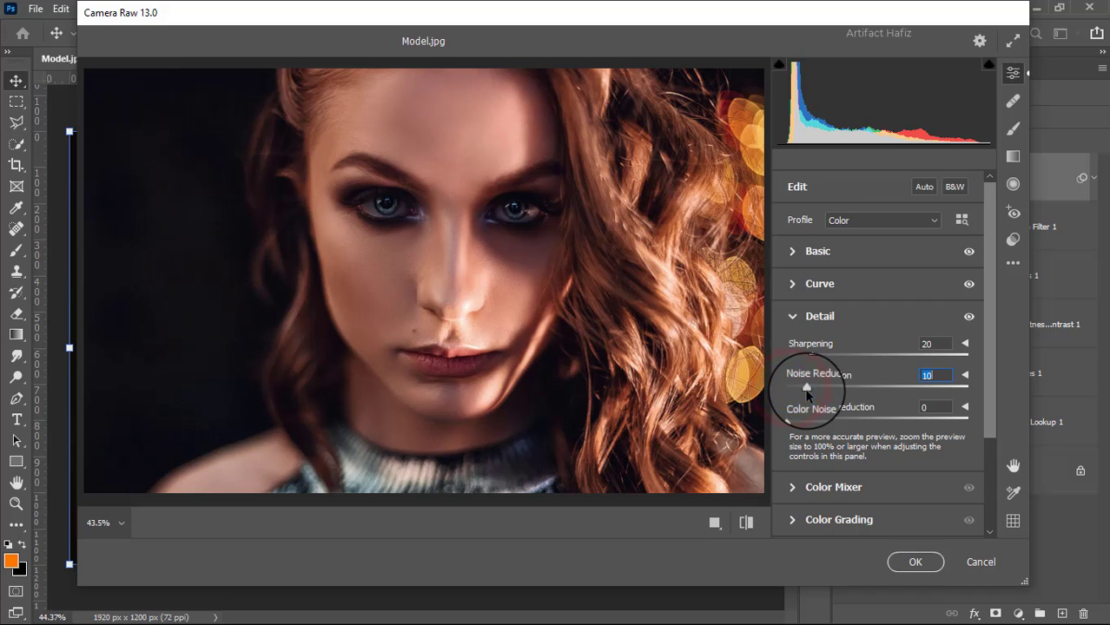
Set Color Mixer saturation to Reds +21, Oranges -25, Yellows -47, Greens +5, Aquas +20, Blues +19, Purples +12 and Magentas -27
scroll(805, 409, down, 3)
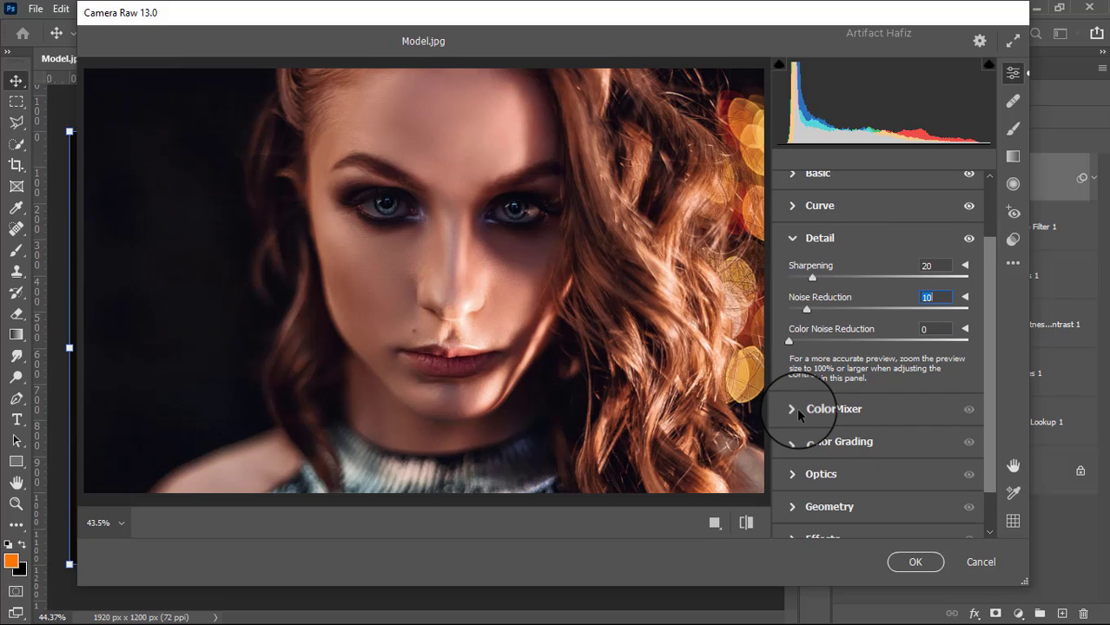
click(798, 409)
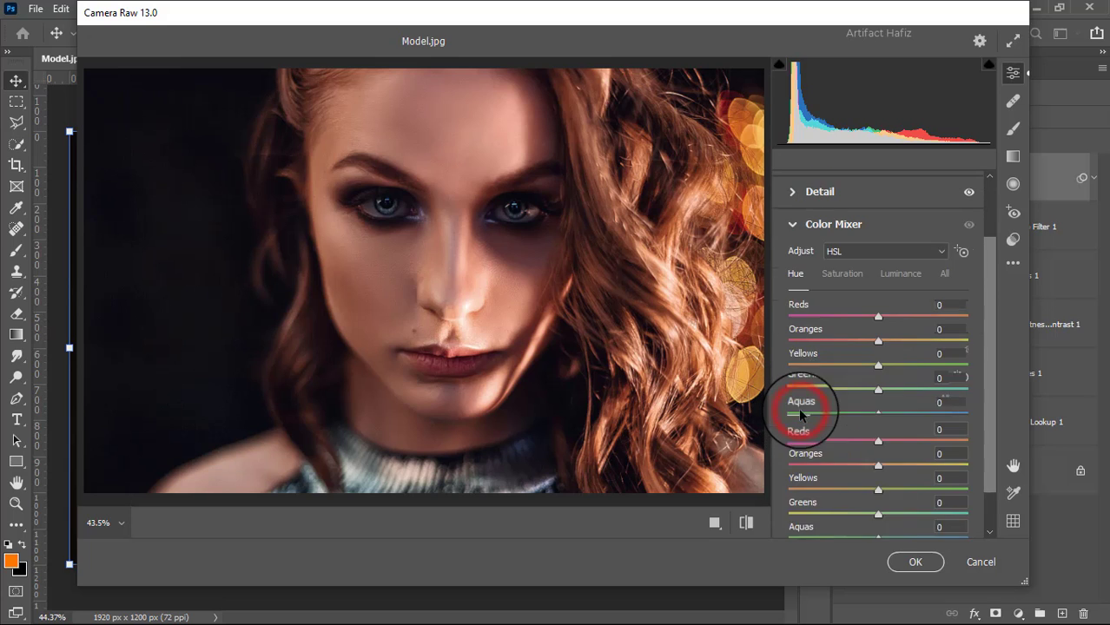
click(854, 276)
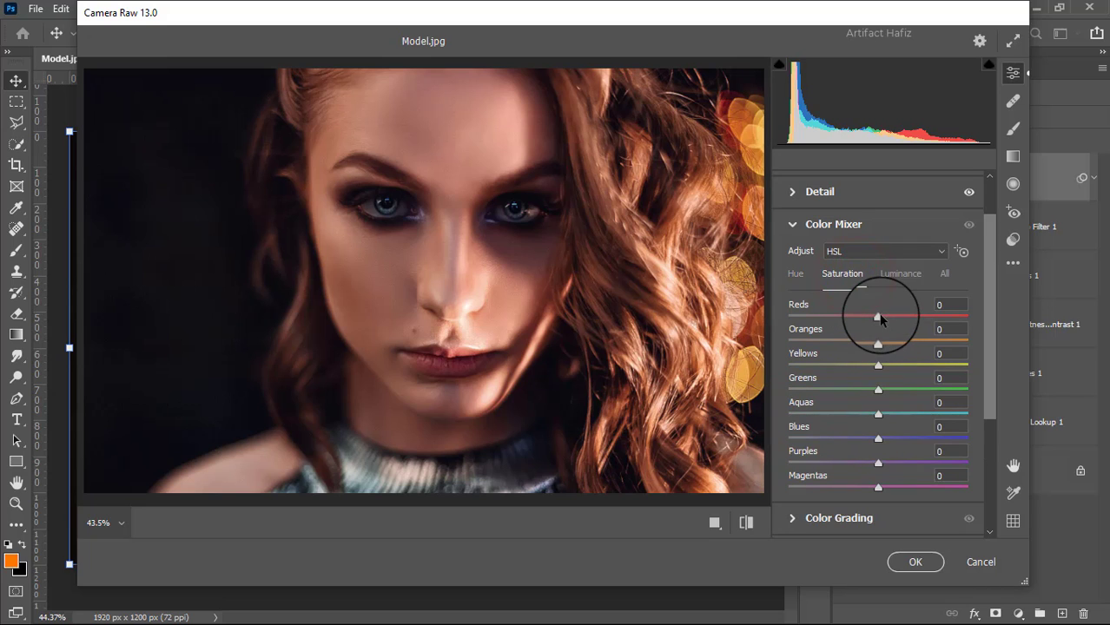
drag(912, 325, 853, 356)
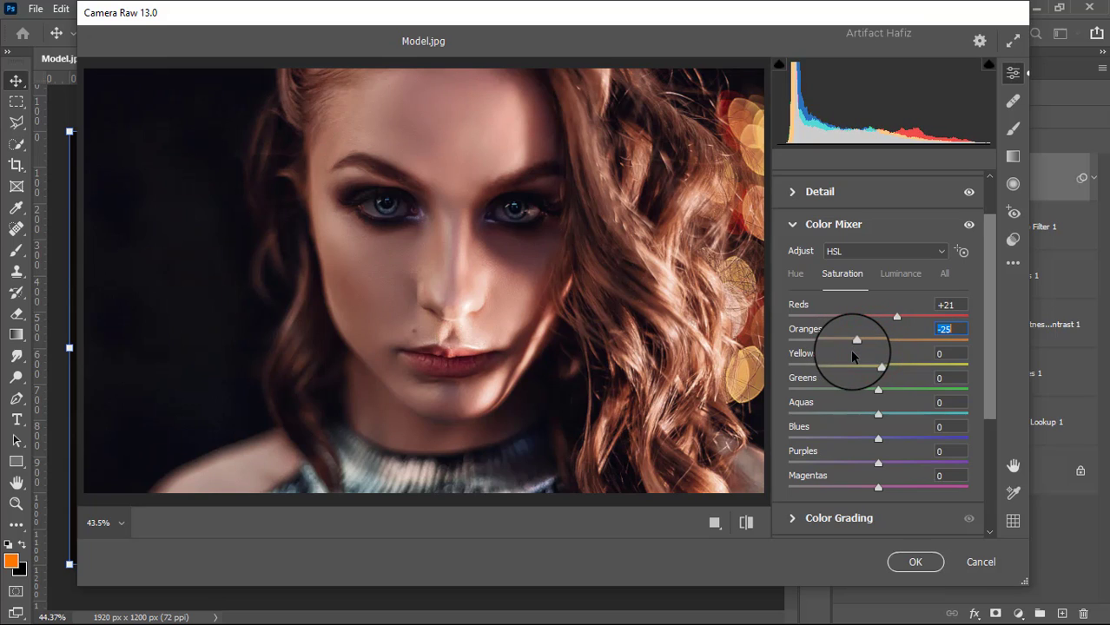
click(883, 388)
click(898, 413)
drag(880, 439, 852, 491)
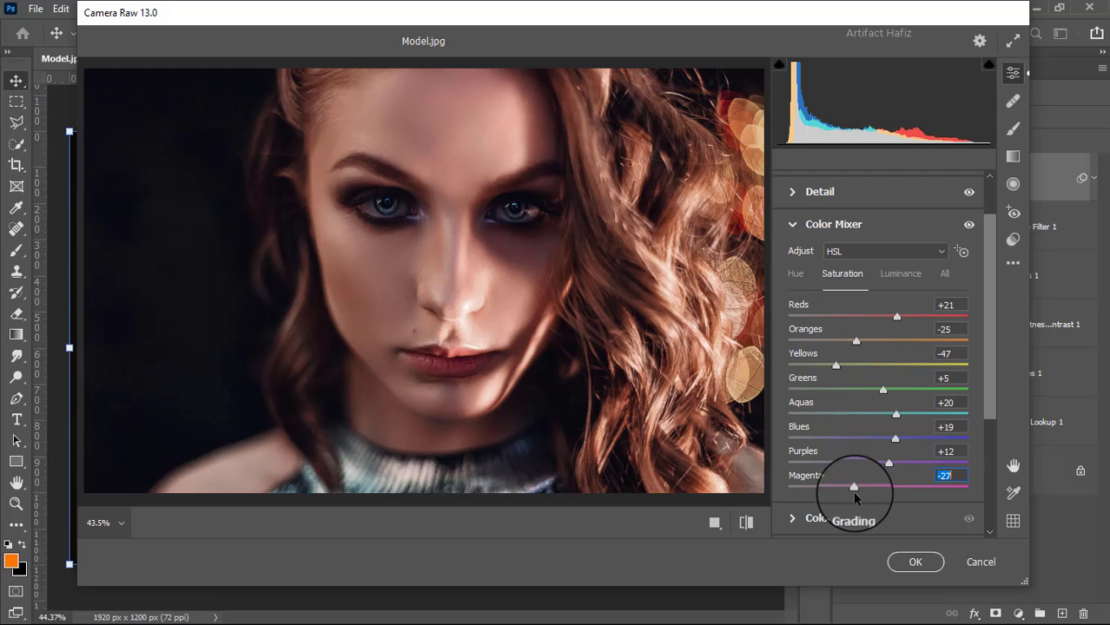
Set Color Mixer luminance to Reds +5, Oranges -11, Yellows +44 and Greens +13
click(895, 276)
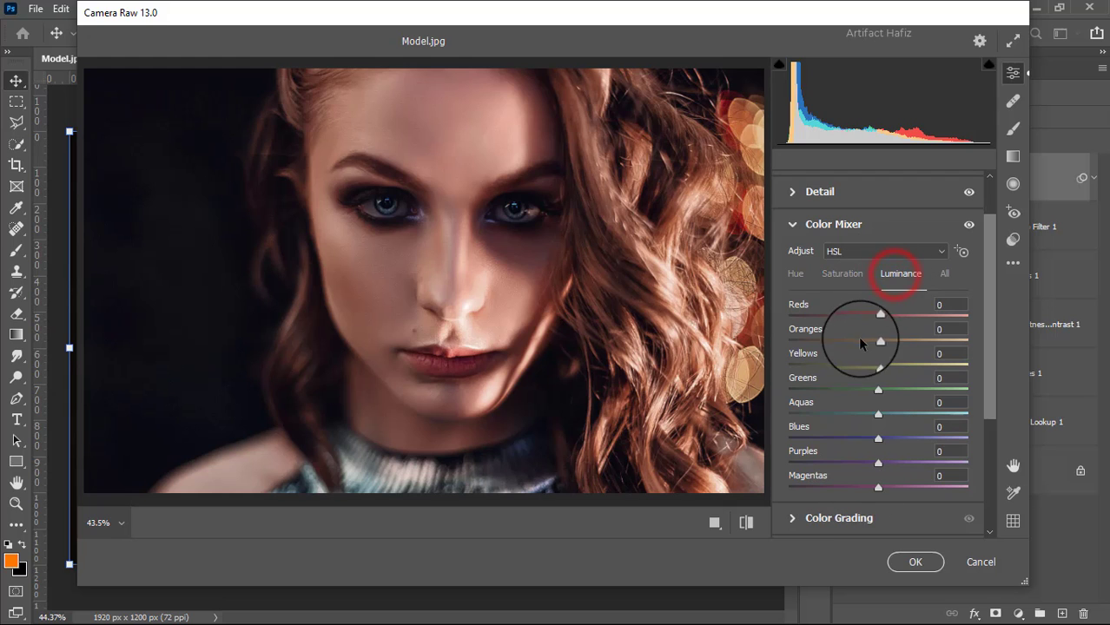
drag(880, 345, 889, 398)
click(879, 365)
click(865, 380)
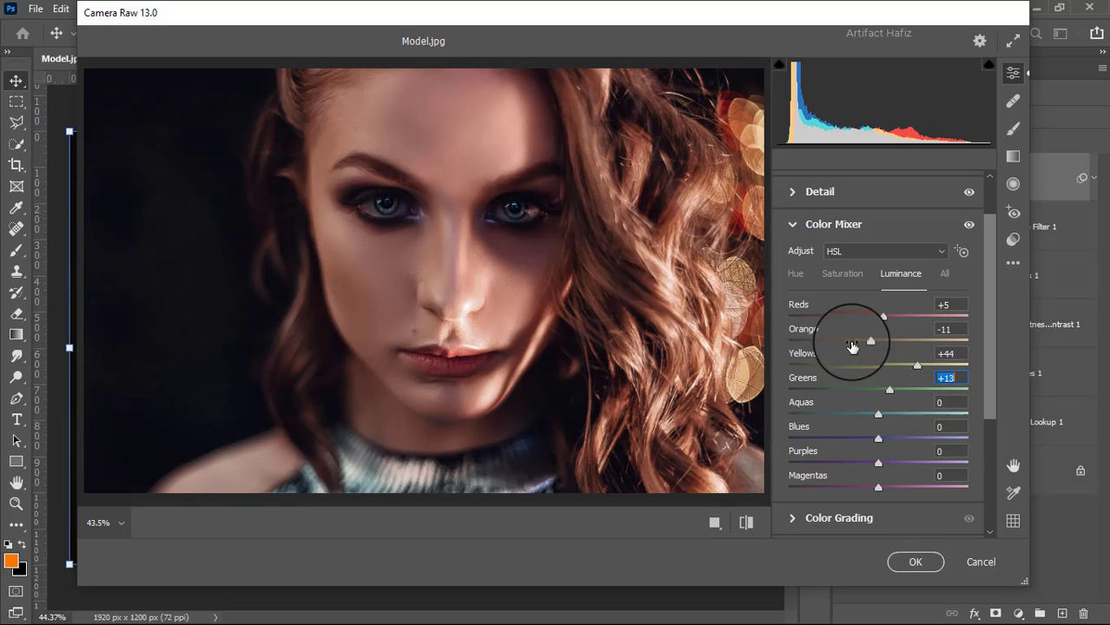
Set the Color Mixer hue to -100 for both Aquas and Blues
click(792, 273)
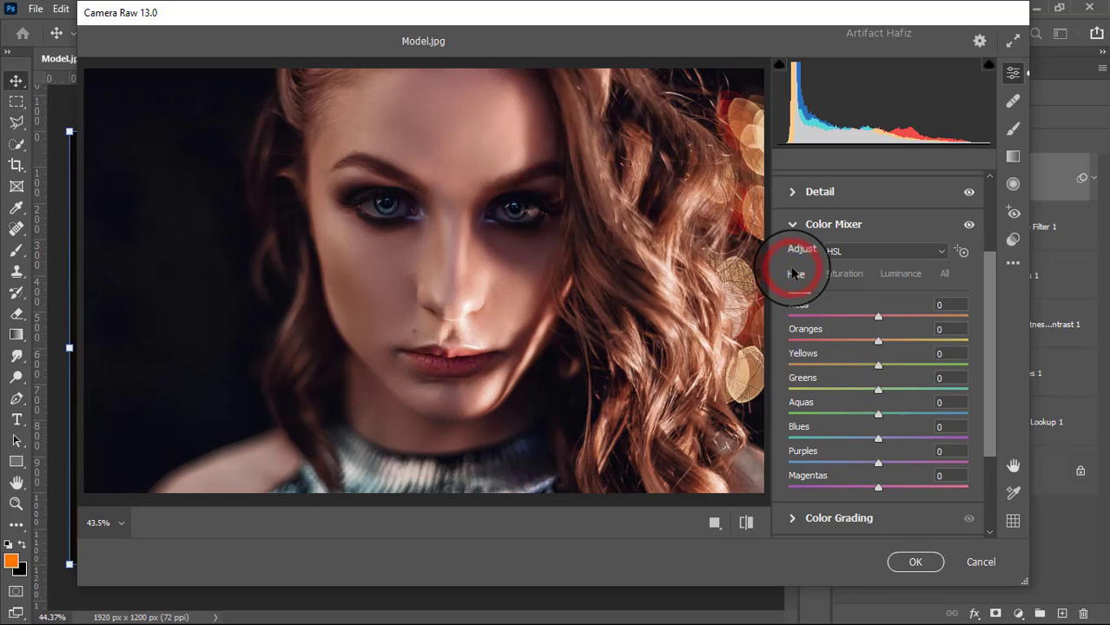
drag(878, 414, 724, 440)
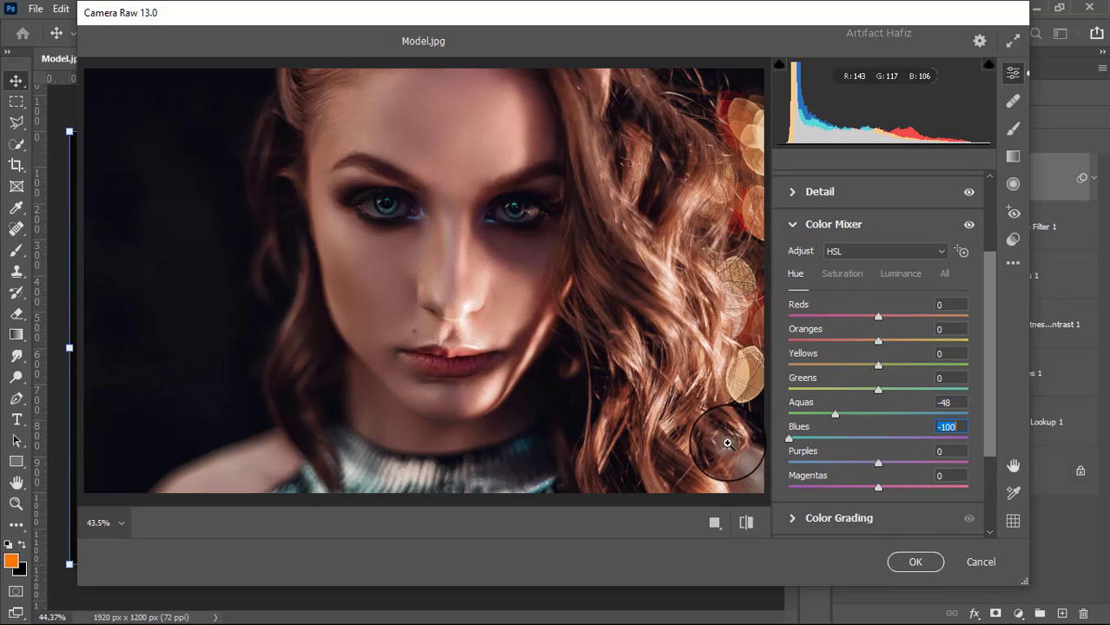
drag(834, 414, 754, 421)
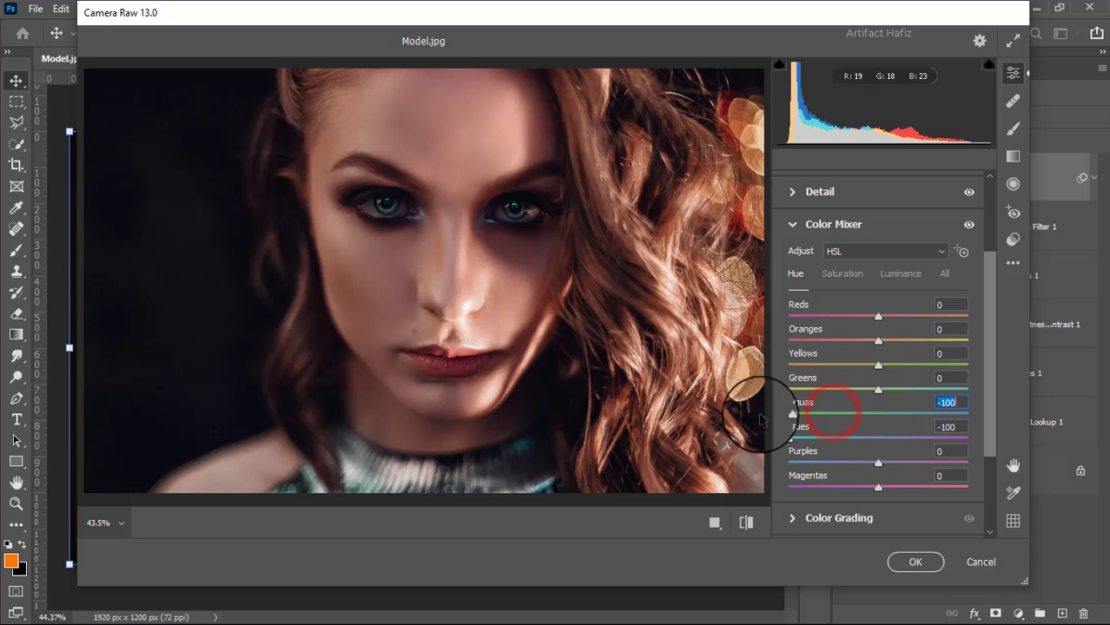
Color grade the shadows toward teal at about hue 186 and saturation 20, and tint the highlights slightly yellow-green
scroll(855, 386, down, 3)
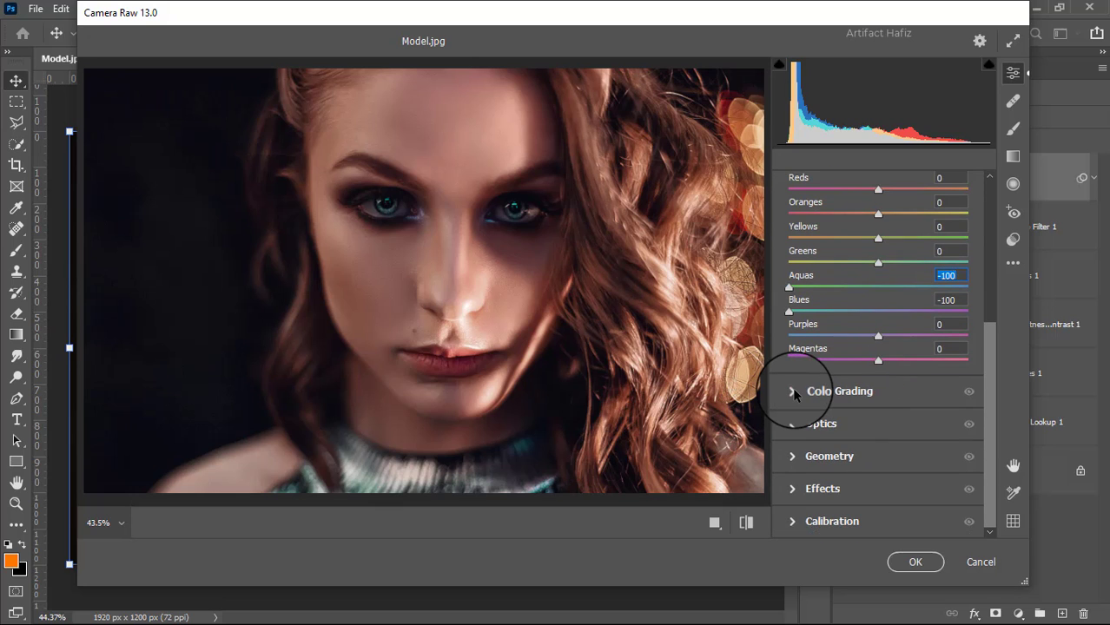
click(794, 393)
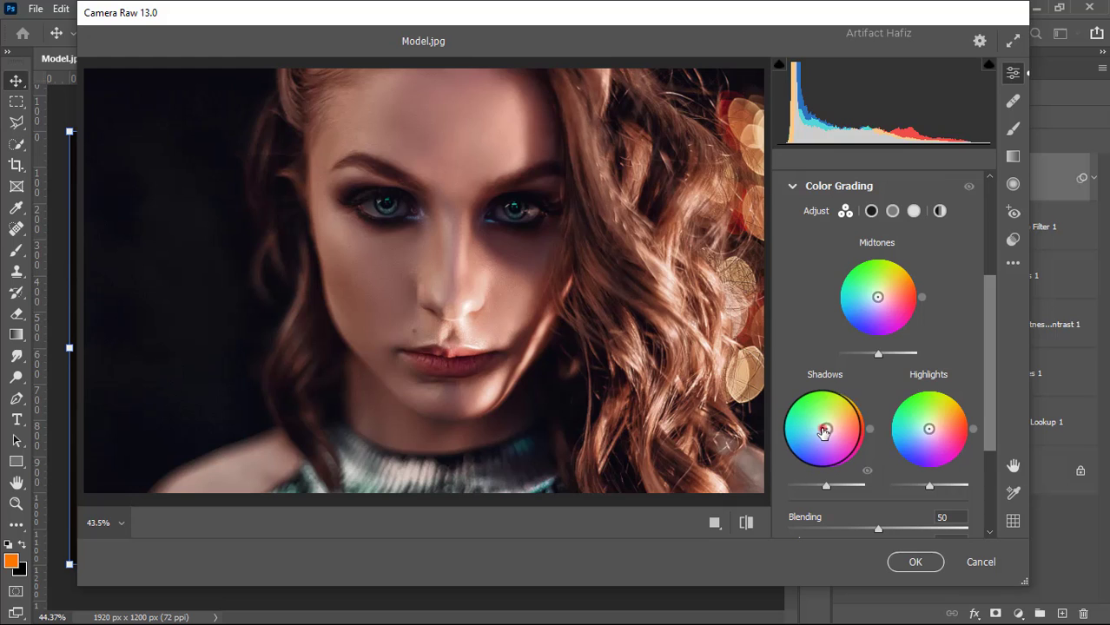
drag(825, 432, 799, 445)
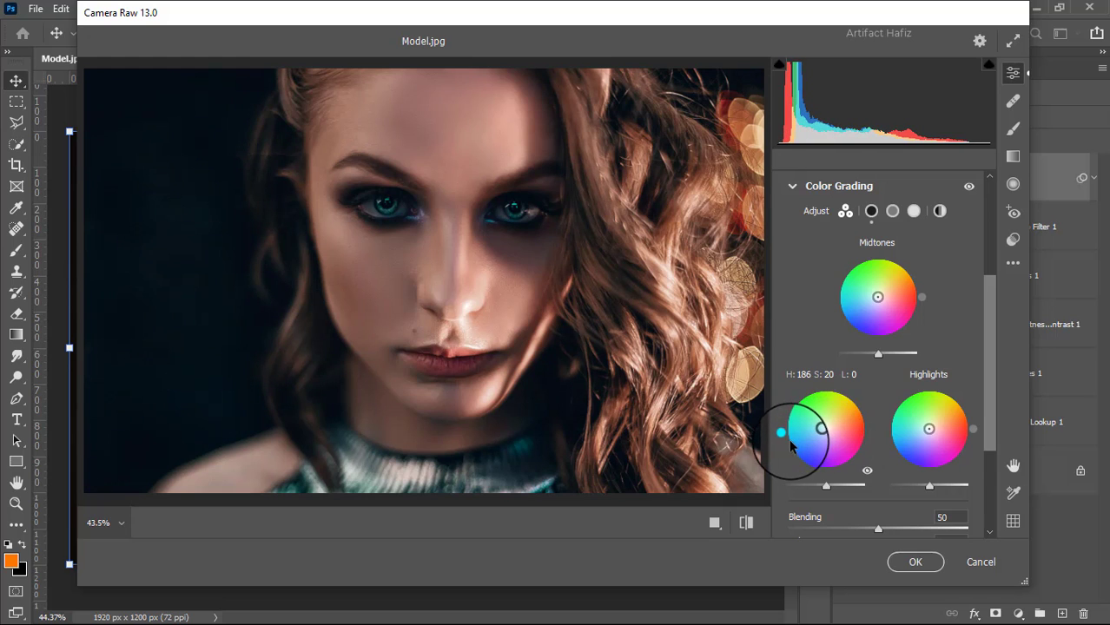
drag(928, 429, 934, 391)
Set the Calibration saturation to -8 for Red Primary, +5 for Green Primary and +6 for Blue Primary
scroll(922, 386, down, 4)
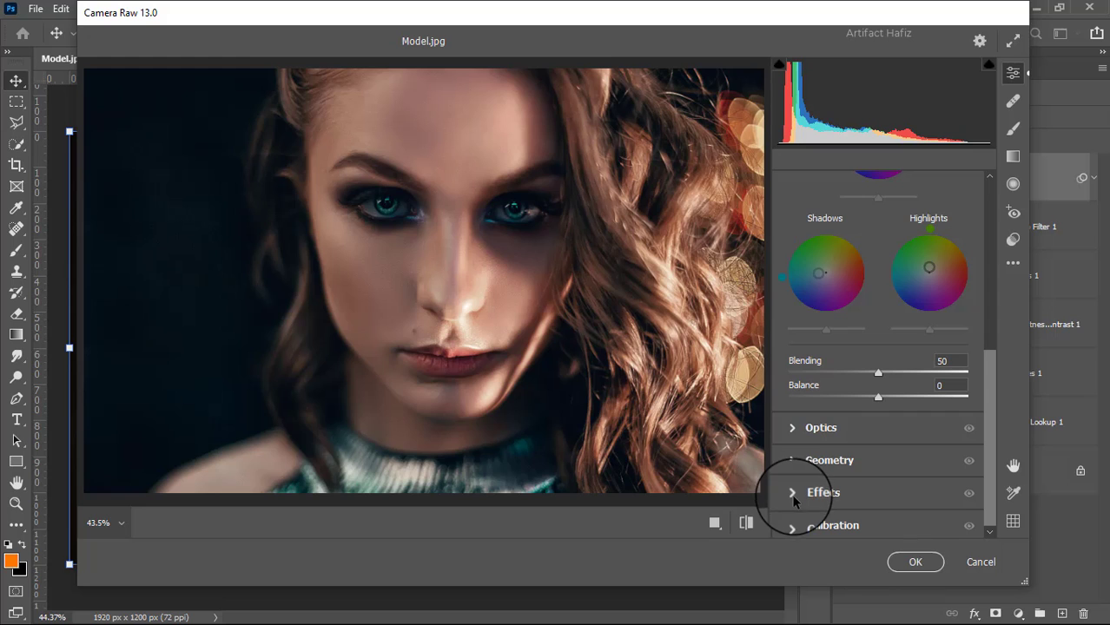
click(792, 525)
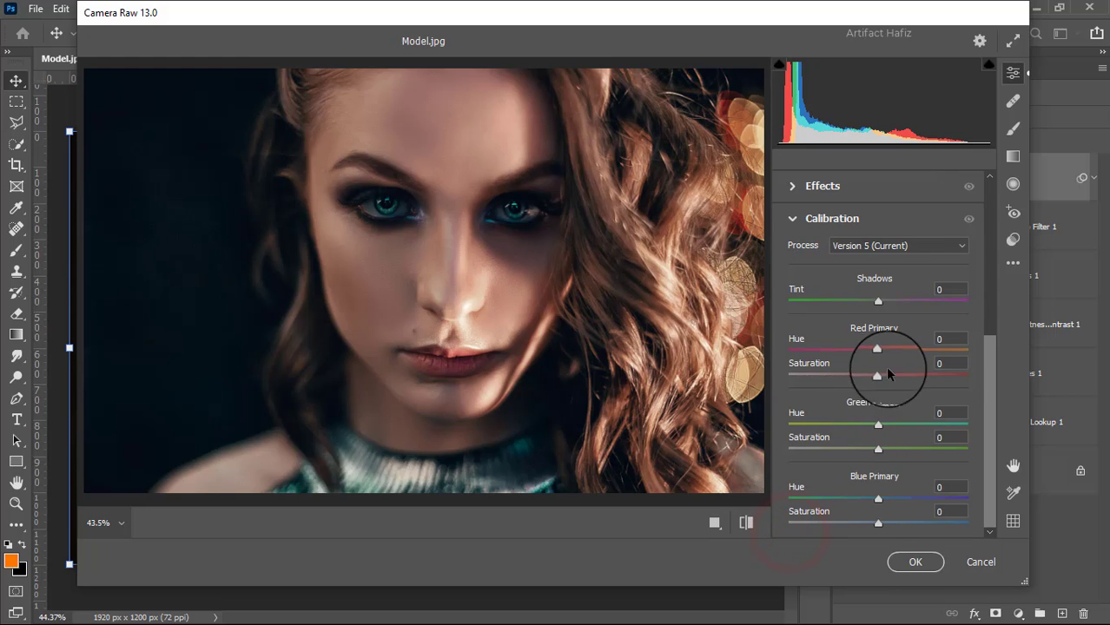
drag(877, 375, 871, 375)
drag(878, 449, 883, 451)
drag(878, 523, 884, 525)
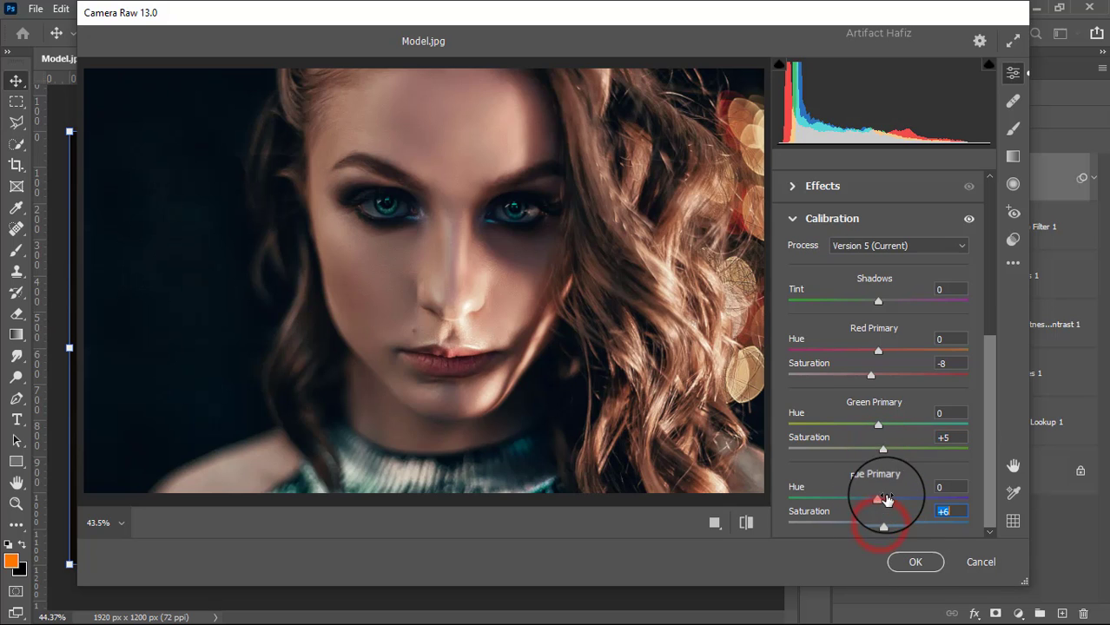
Set Exposure to 0.00 in the Basic adjustments and apply the Camera Raw filter
scroll(886, 497, up, 5)
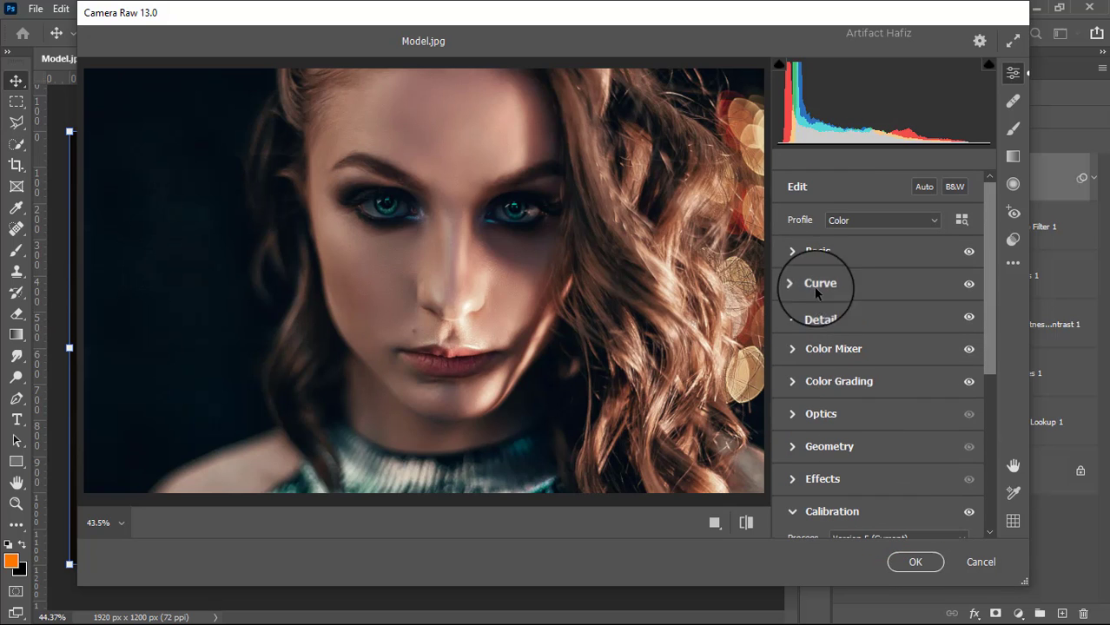
click(792, 252)
drag(873, 314, 882, 322)
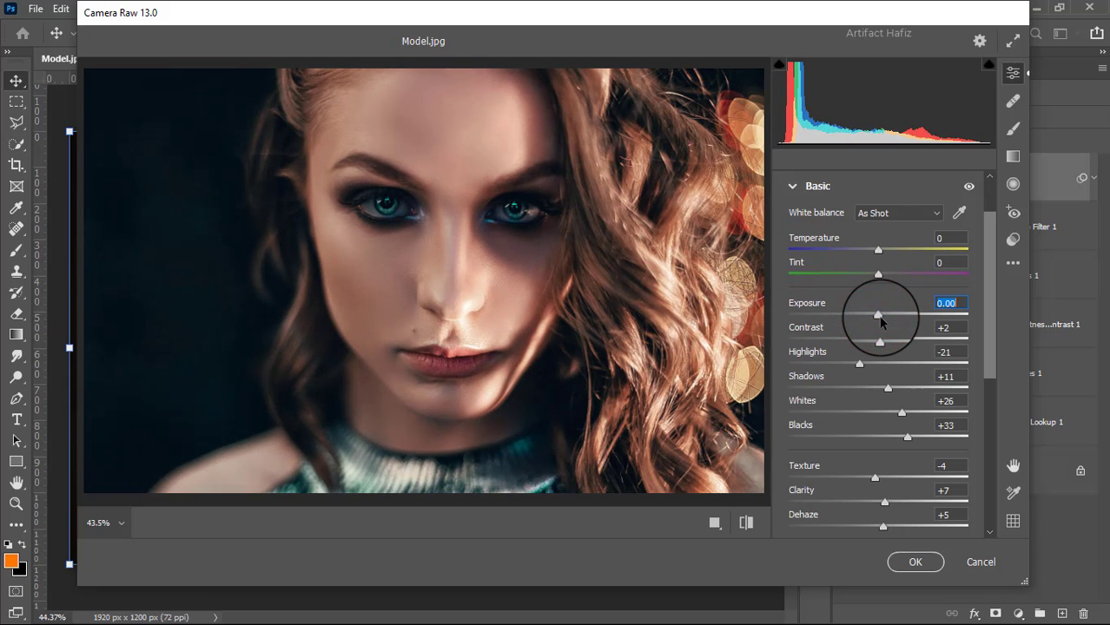
click(908, 562)
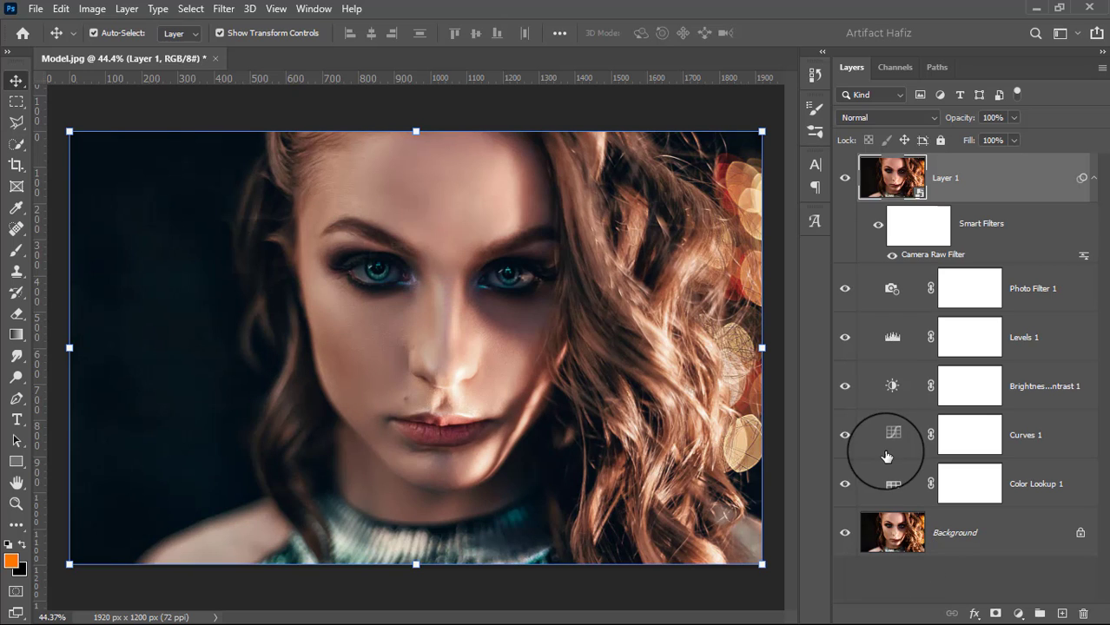
Compare the graded portrait with the original by toggling the visibility of all layers above Background
alt+click(847, 534)
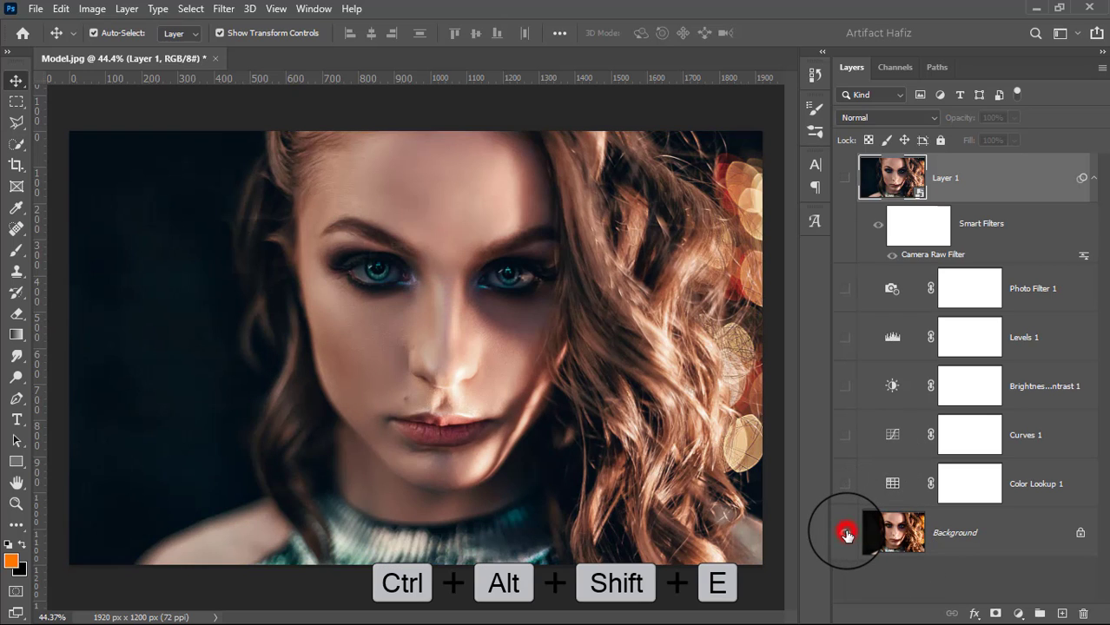
alt+click(846, 535)
alt+click(846, 535)
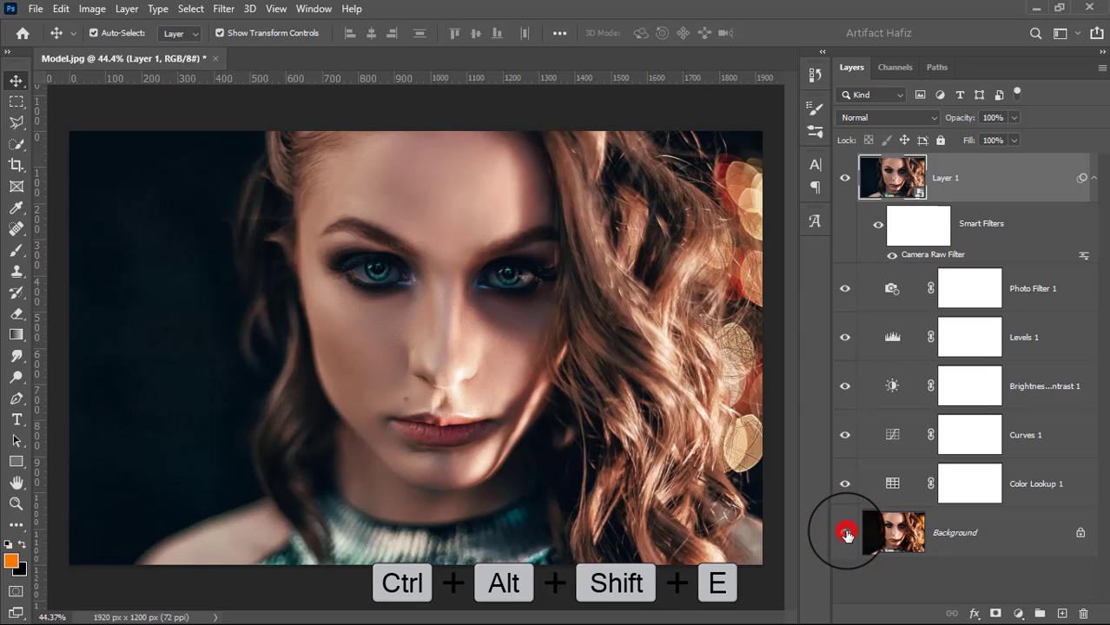
alt+click(845, 536)
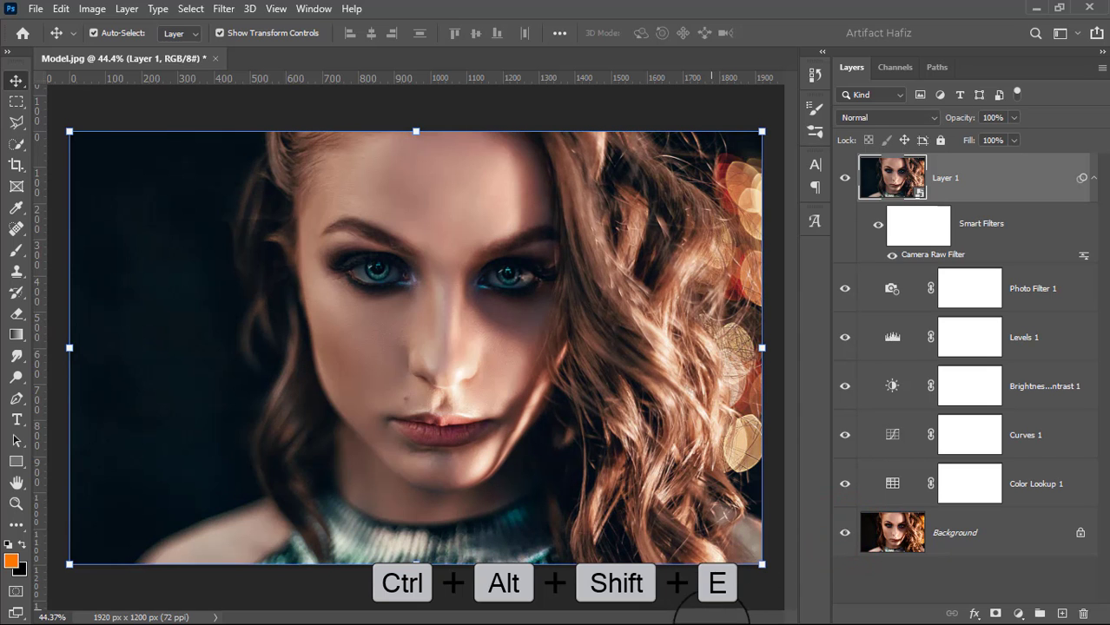